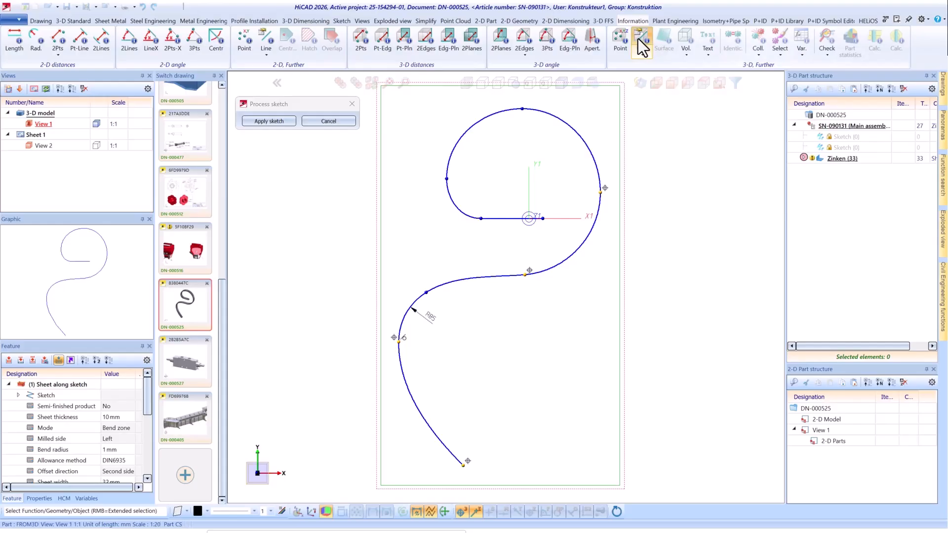
# Query the line properties of the lower spline in the sketch, and apply the sketch to the curved sheet.
pyautogui.click(641, 40)
pyautogui.click(416, 404)
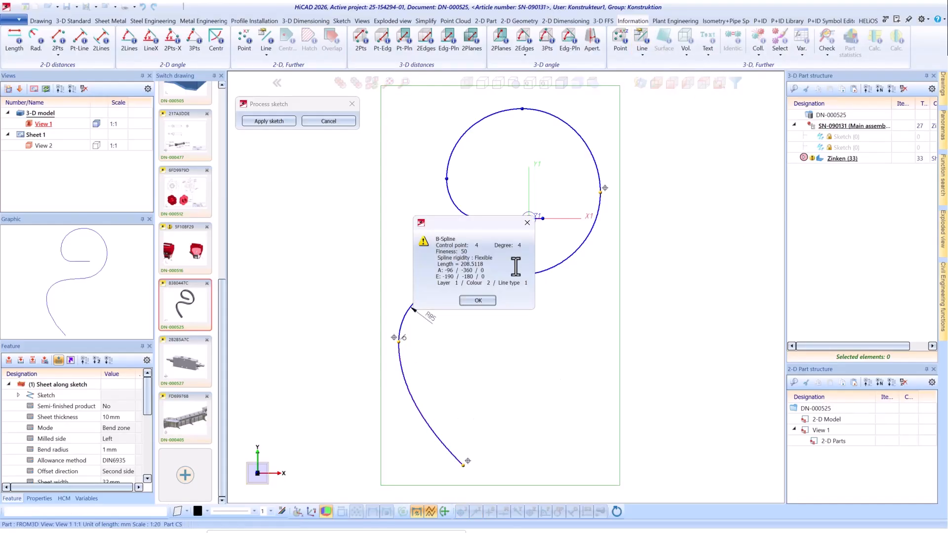
pyautogui.click(487, 303)
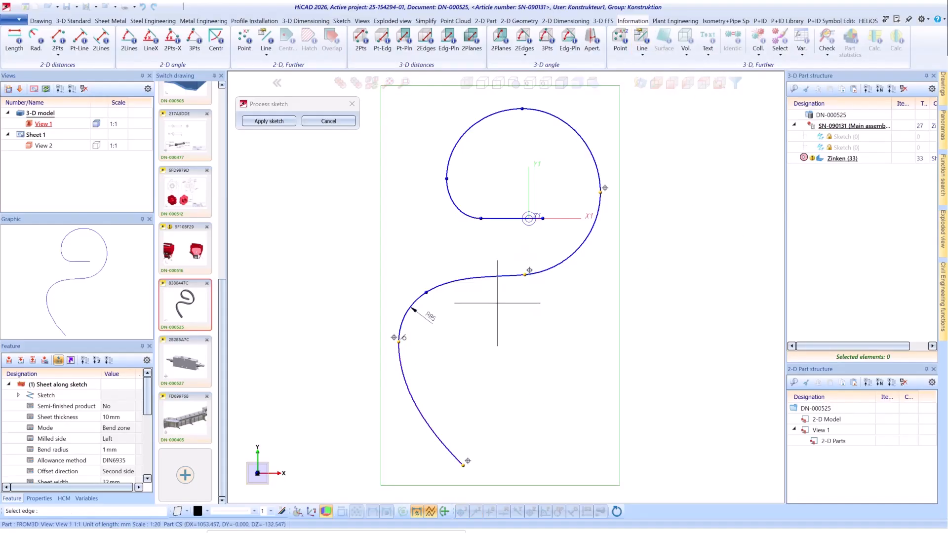
pyautogui.click(277, 122)
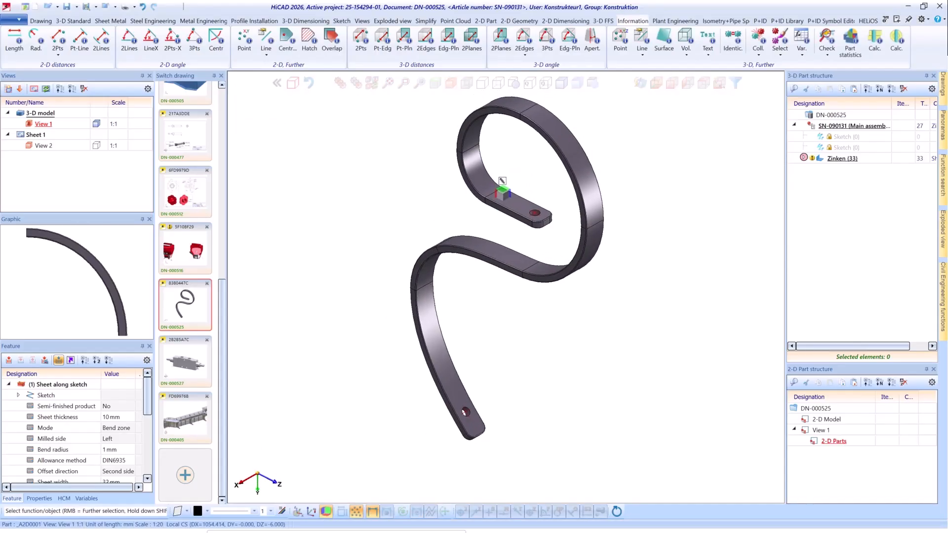
# Unfold the curved sheet into a flat strip with a bend simulation based on an edge of its short straight end.
pyautogui.click(114, 21)
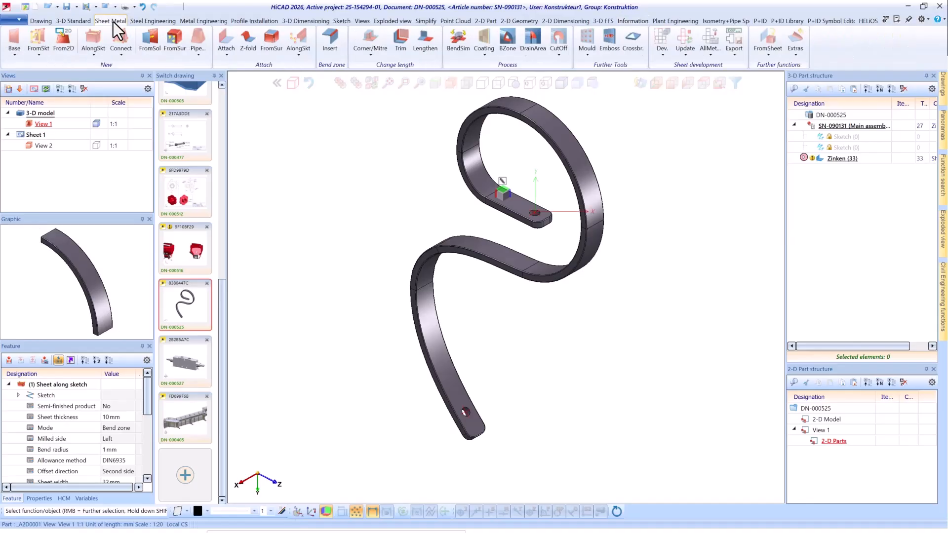
pyautogui.click(452, 39)
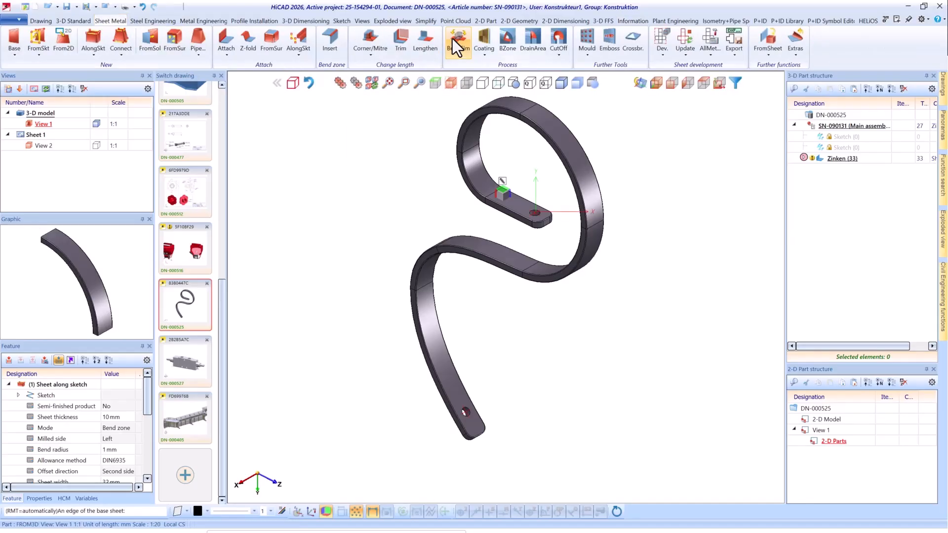
pyautogui.click(493, 208)
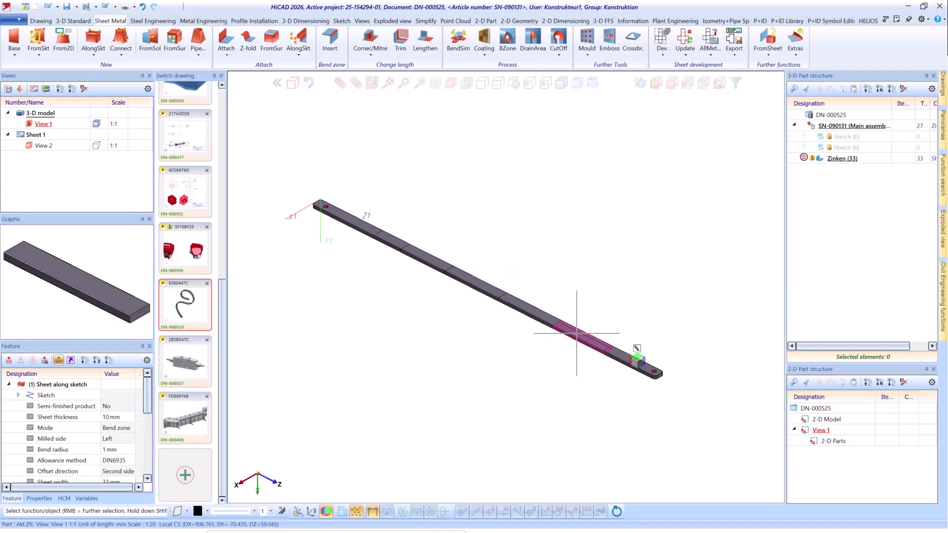
# Run the bend simulation on the flat strip, using an edge near its bored end as the base.
pyautogui.scroll(-2, 575, 333)
pyautogui.scroll(5, 629, 370)
pyautogui.click(470, 39)
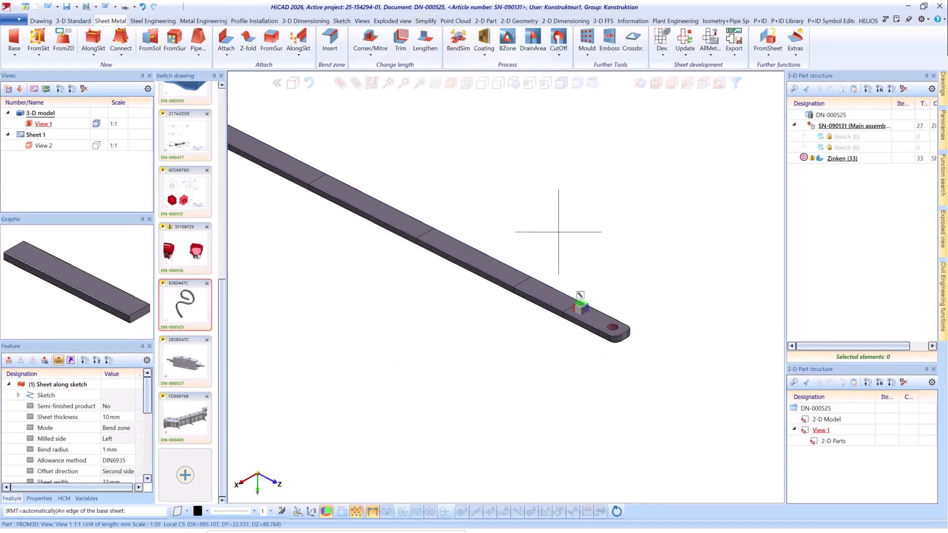
pyautogui.click(564, 299)
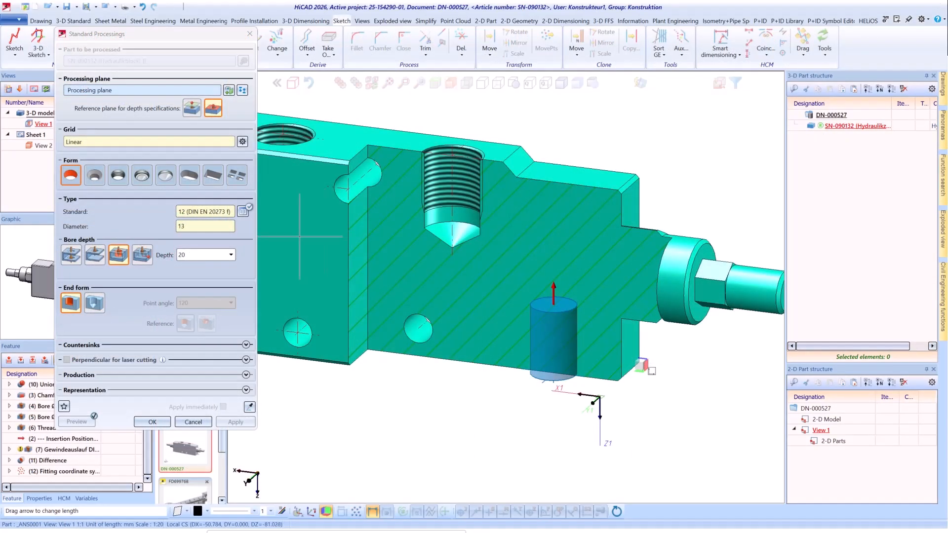
# Preview the countersunk, threaded, slotted and rectangular hole forms on the sectioned hydraulic block.
pyautogui.click(98, 178)
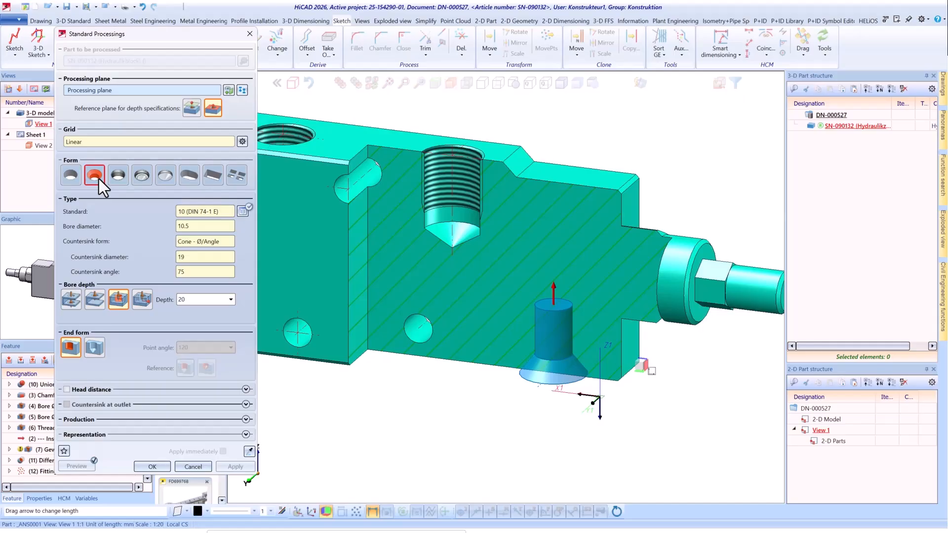
pyautogui.click(121, 176)
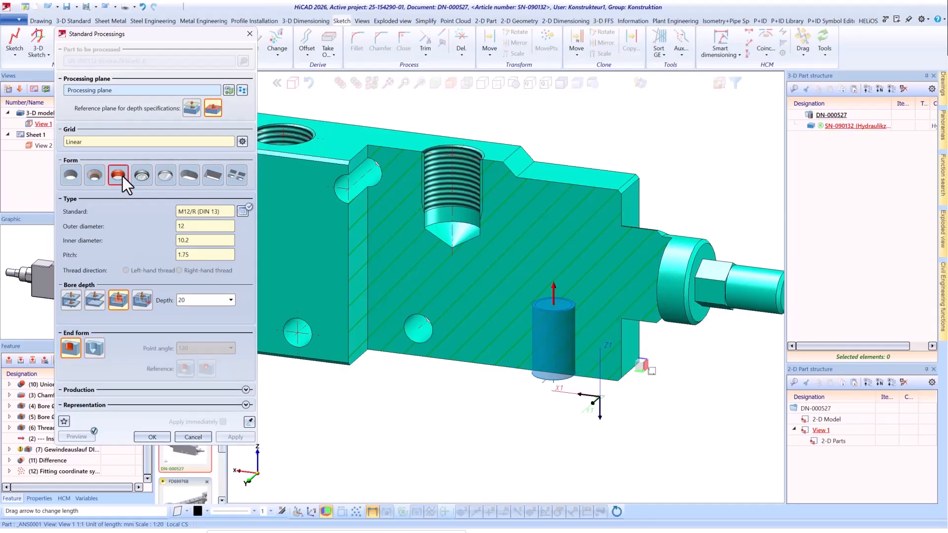
pyautogui.click(190, 177)
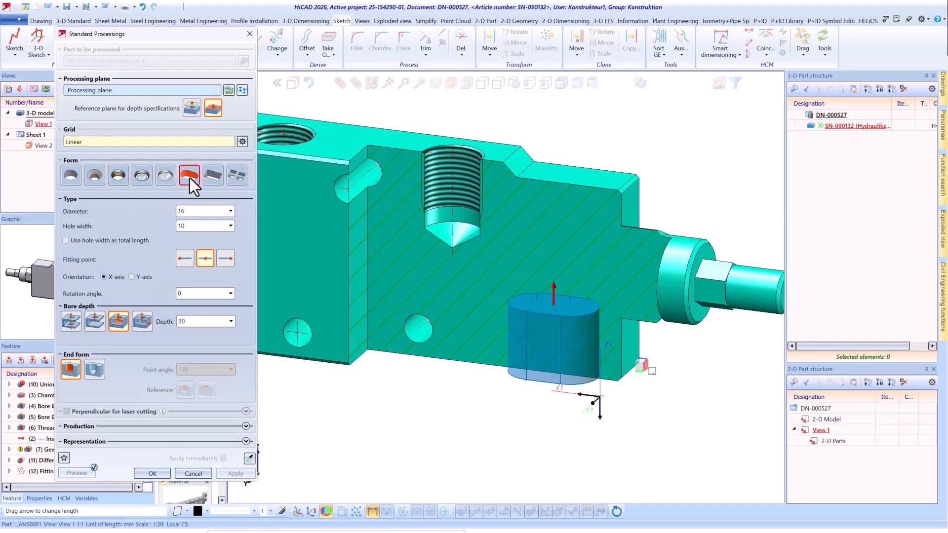
pyautogui.click(214, 177)
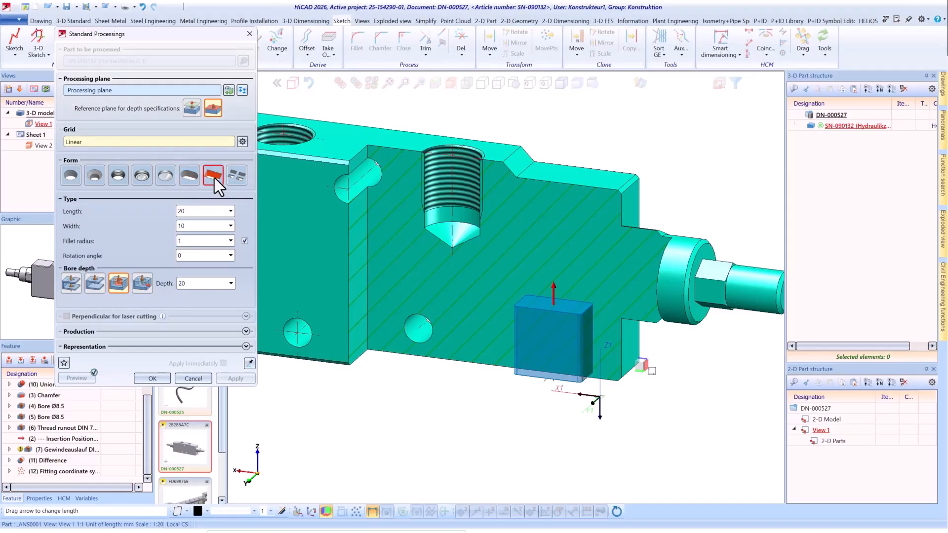
# Choose the M18x1.5/F (DIN 76) threaded hole form and make it a blind bore with a depth of 40 mm.
pyautogui.click(166, 175)
pyautogui.click(99, 257)
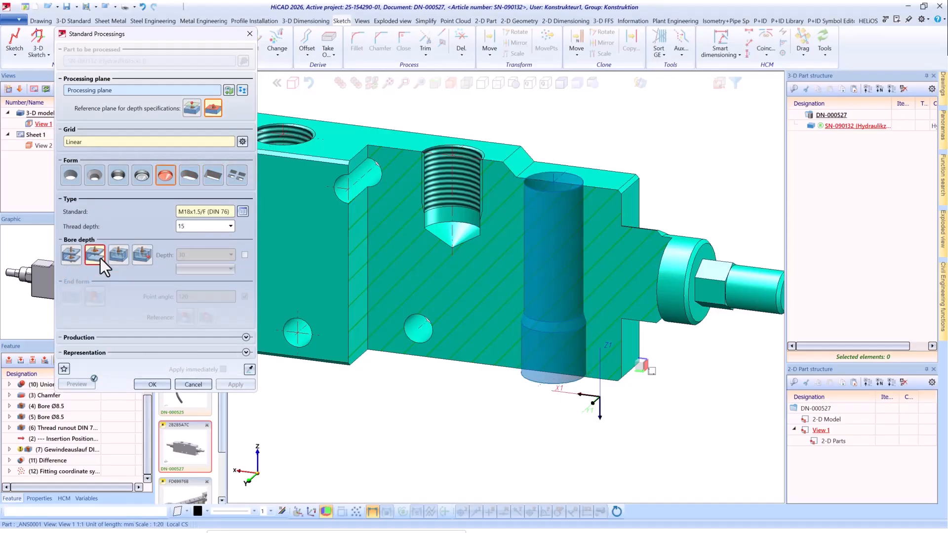
pyautogui.click(123, 256)
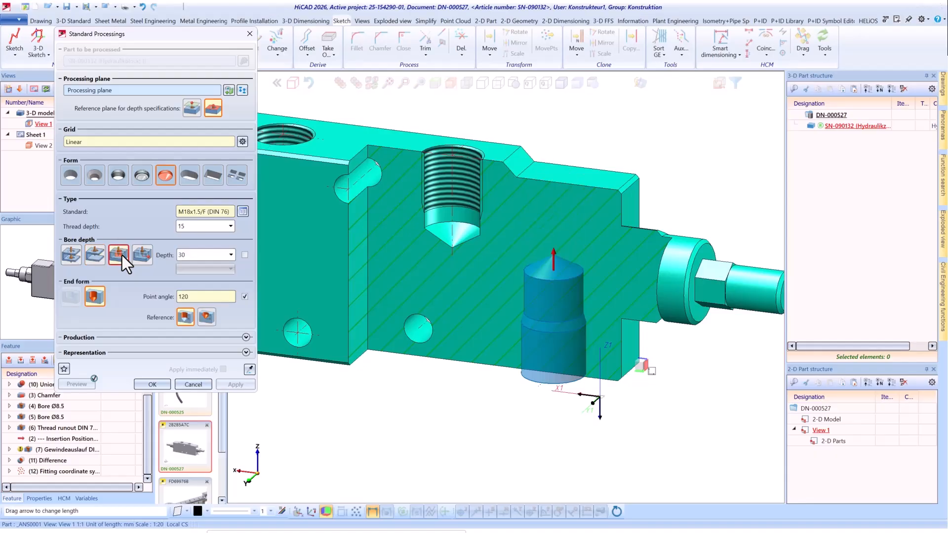
pyautogui.click(554, 253)
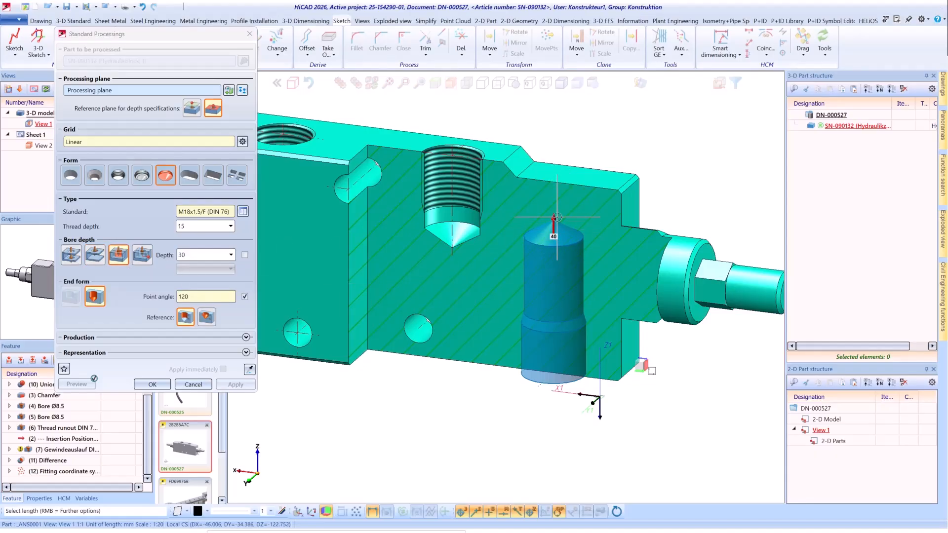
pyautogui.click(556, 217)
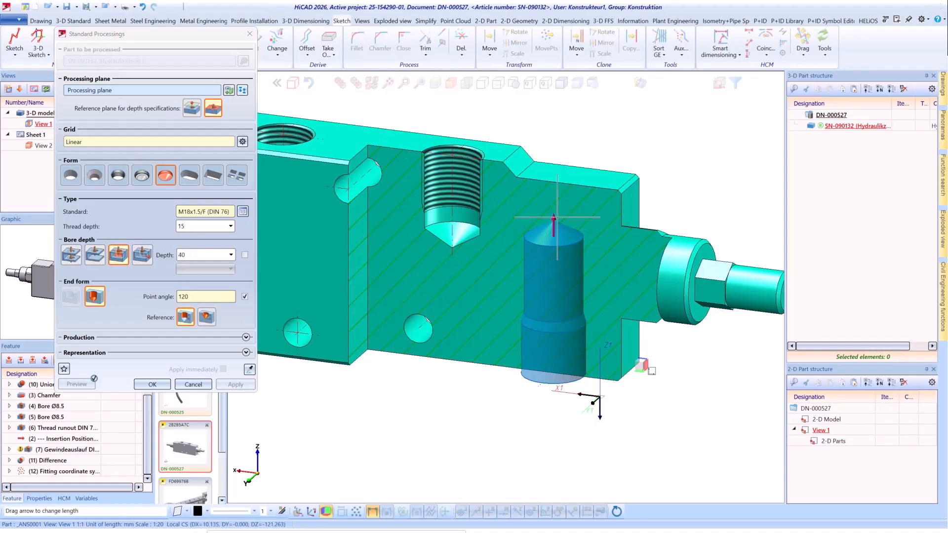
# Limit the bore depth to a selected point where the block meets its round end piece.
pyautogui.click(143, 254)
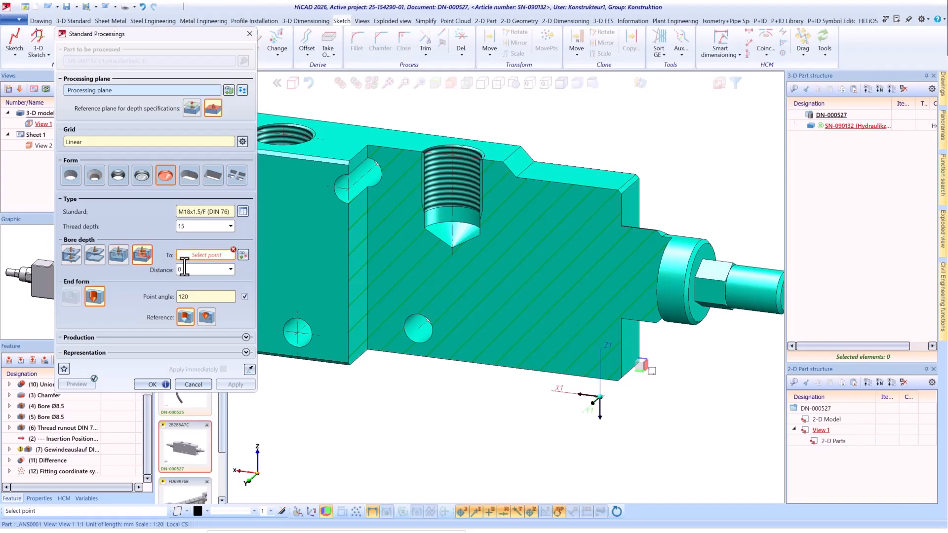
pyautogui.click(664, 256)
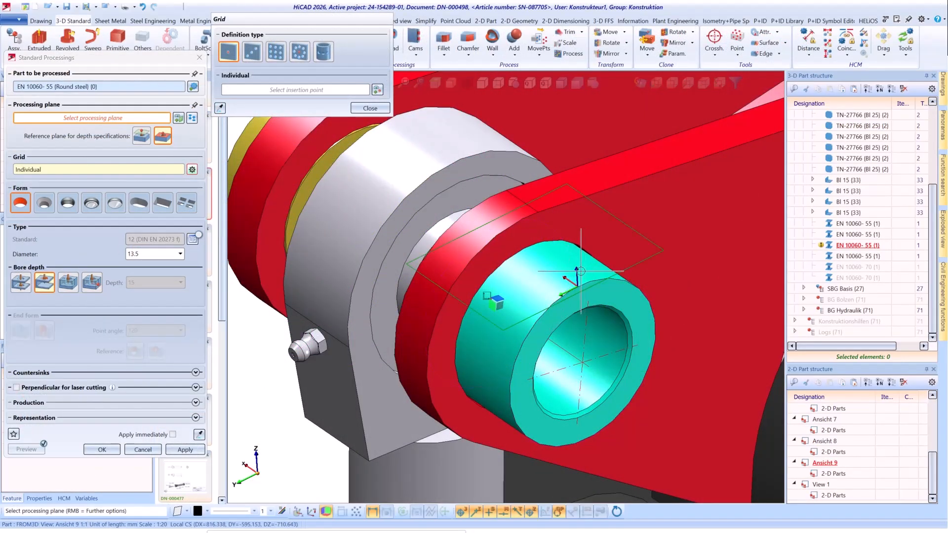
# Distribute four 12 mm bores radially over 360° around the round steel part's outer surface, and switch immediate application.
pyautogui.click(581, 271)
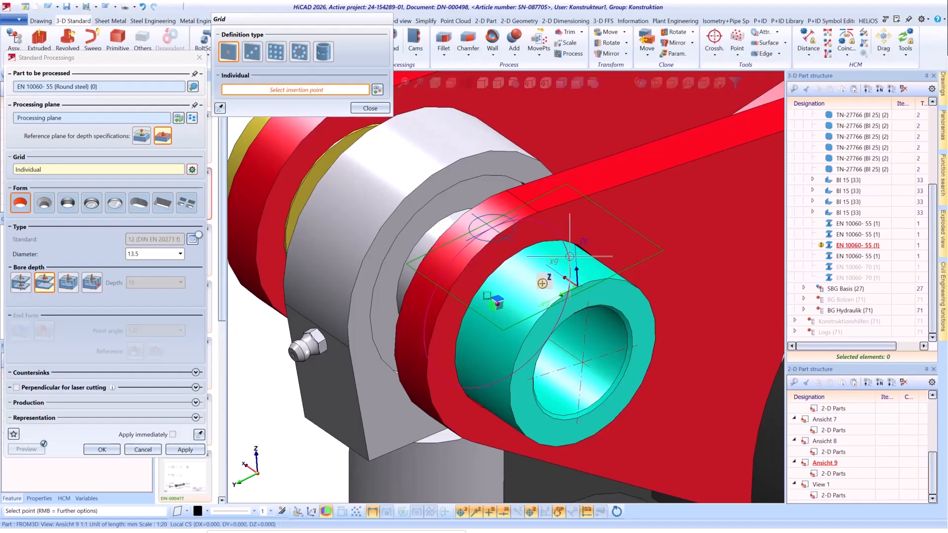
pyautogui.click(325, 54)
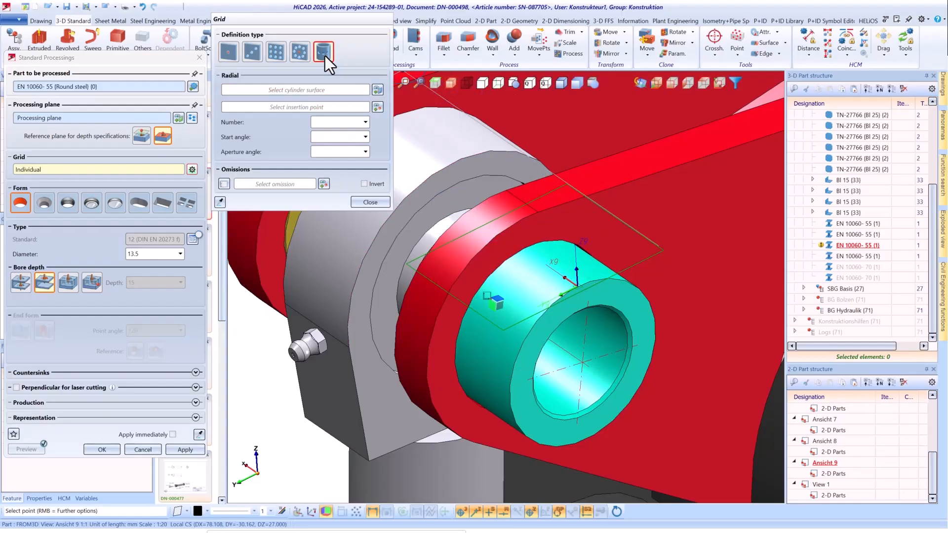
pyautogui.click(553, 267)
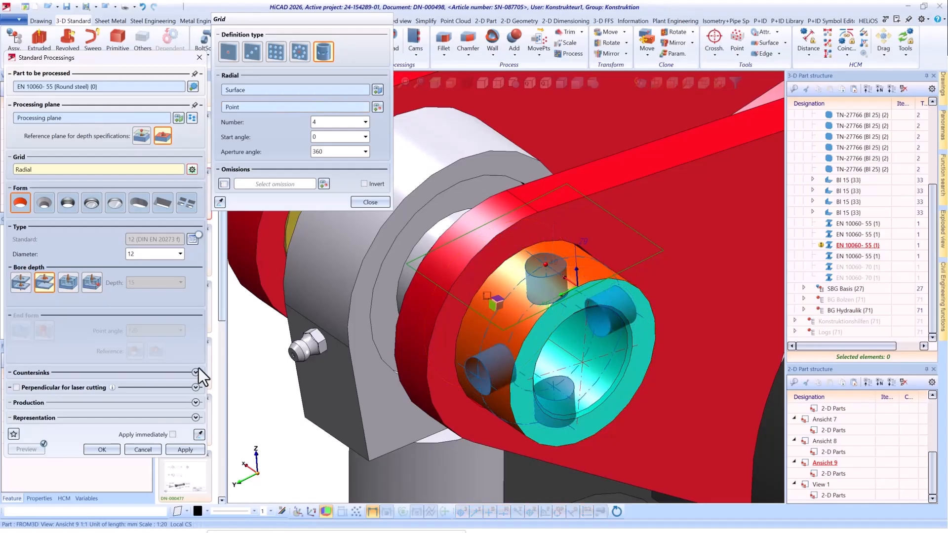
pyautogui.click(172, 435)
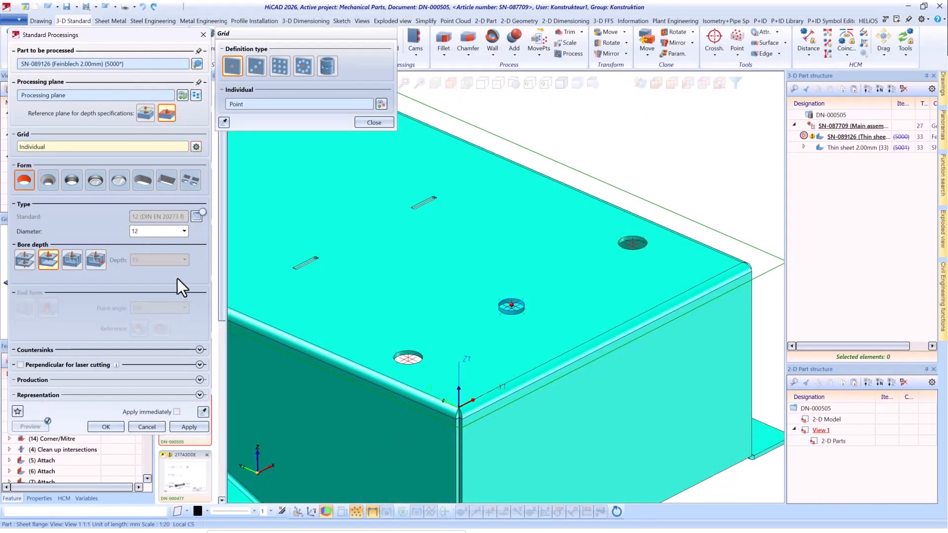
# Switch the box's round bore to a catalogue form and look through the Single and Pattern punching tools.
pyautogui.click(193, 180)
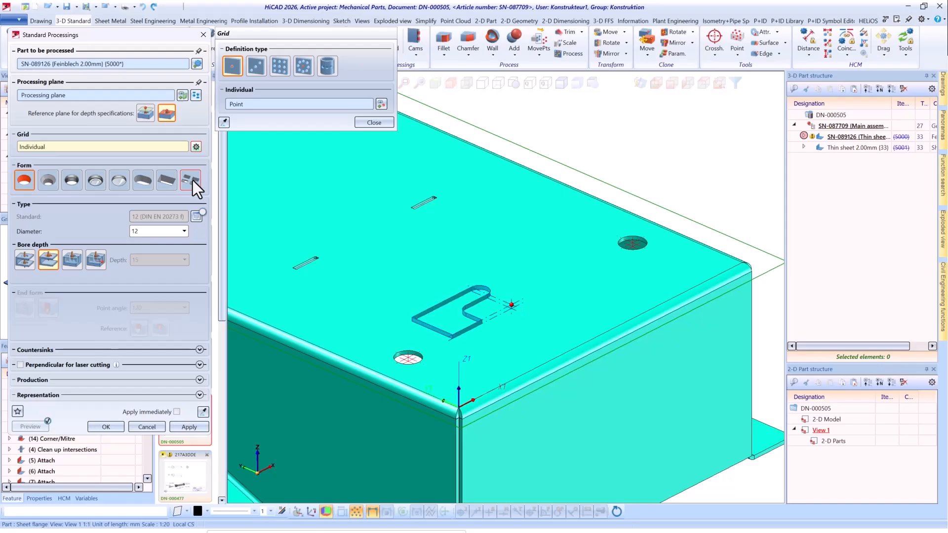
pyautogui.click(197, 217)
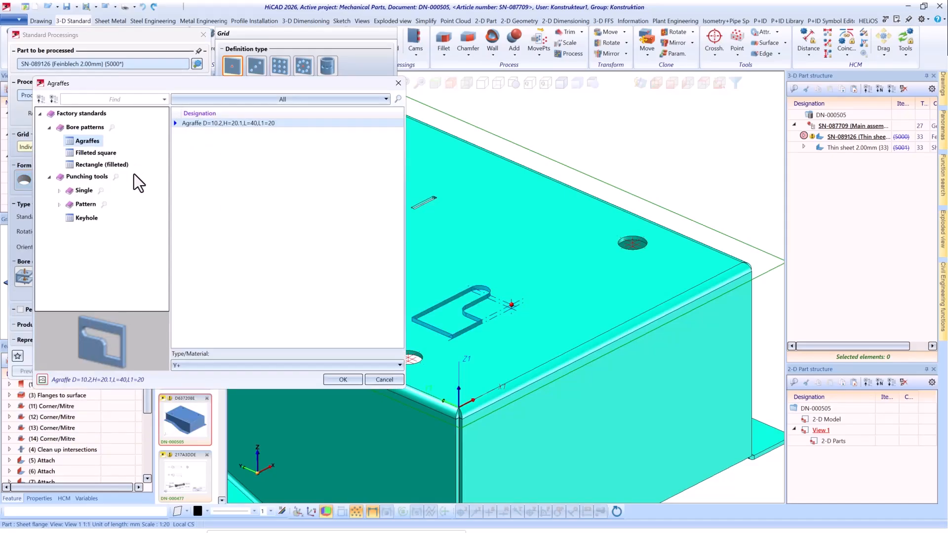
pyautogui.click(59, 191)
pyautogui.scroll(-2, 60, 223)
pyautogui.scroll(2, 60, 223)
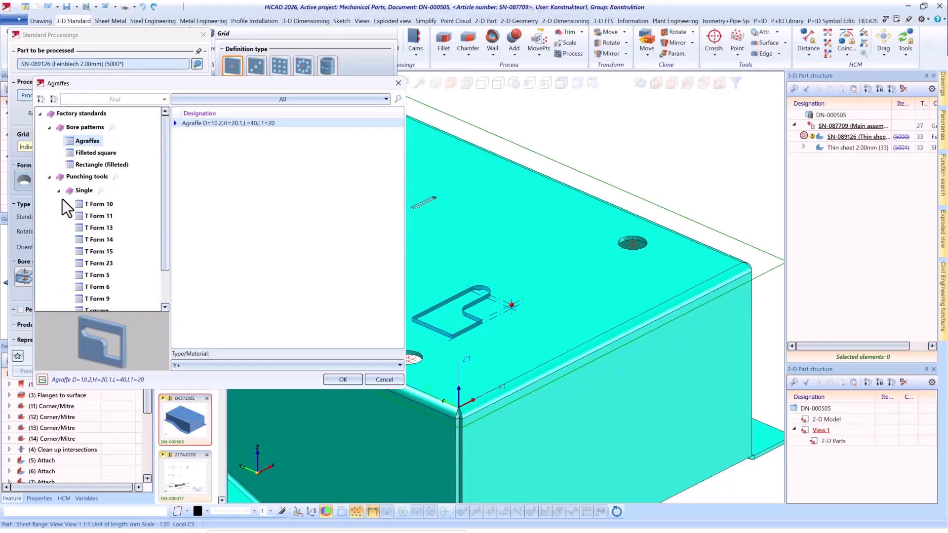
pyautogui.click(59, 191)
pyautogui.click(59, 204)
pyautogui.click(87, 218)
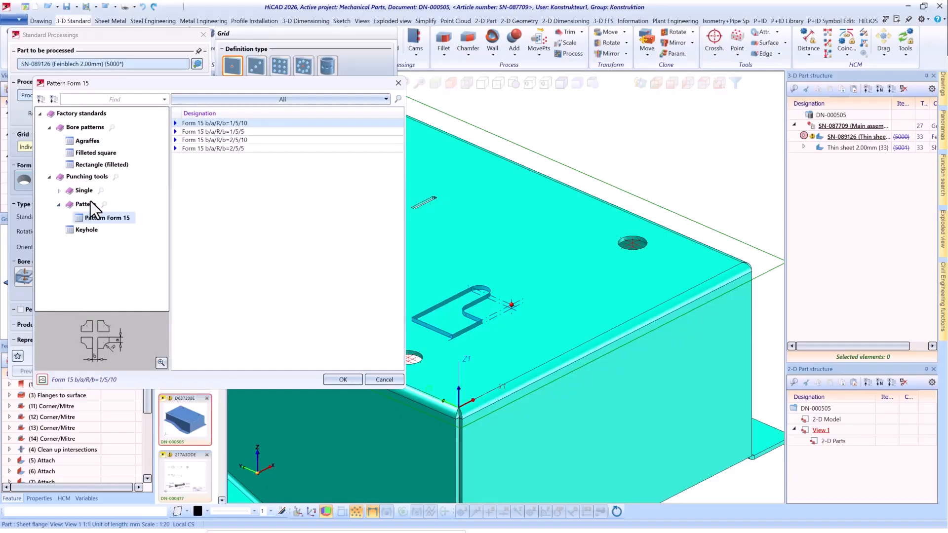
pyautogui.click(59, 204)
# Use the Agraffe D=10.2,H=20.1,L=40,L1=20 bore pattern as the cutout form.
pyautogui.click(88, 142)
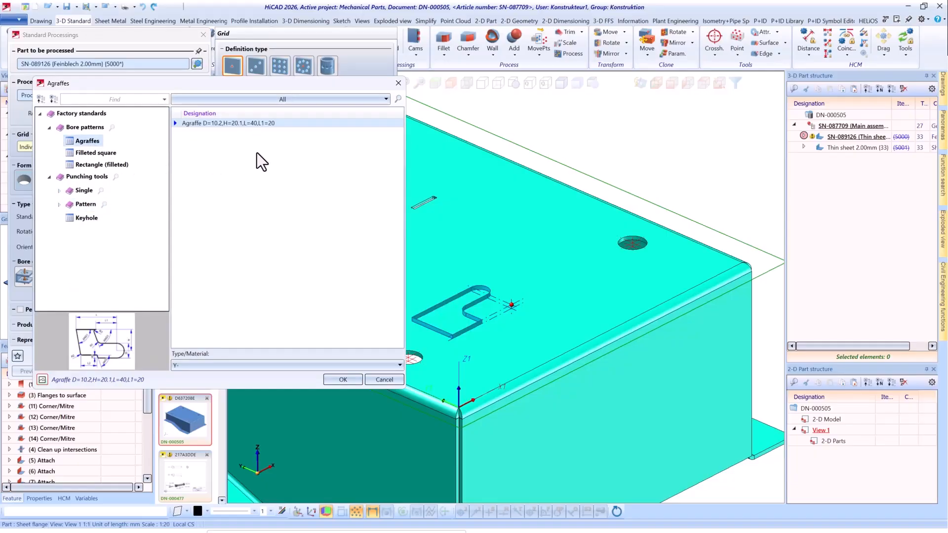
pyautogui.click(349, 382)
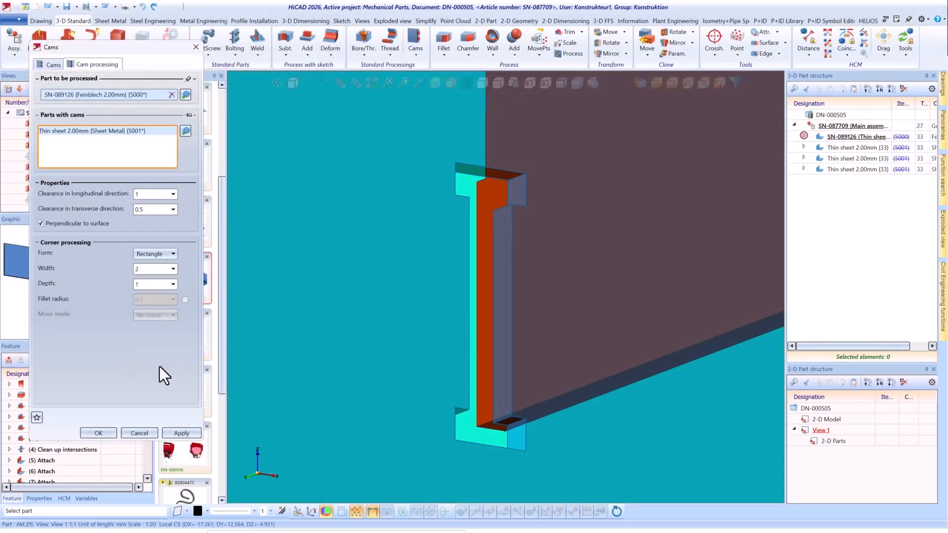
# Enable the fillet radius for the cam cutouts' rectangular corner processing and set it to 0.5 mm.
pyautogui.click(185, 300)
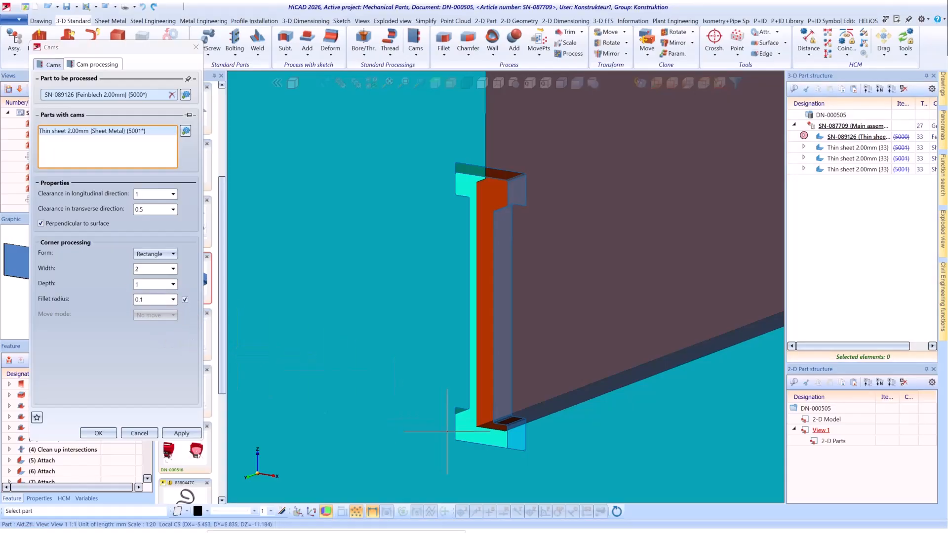
pyautogui.scroll(3, 457, 420)
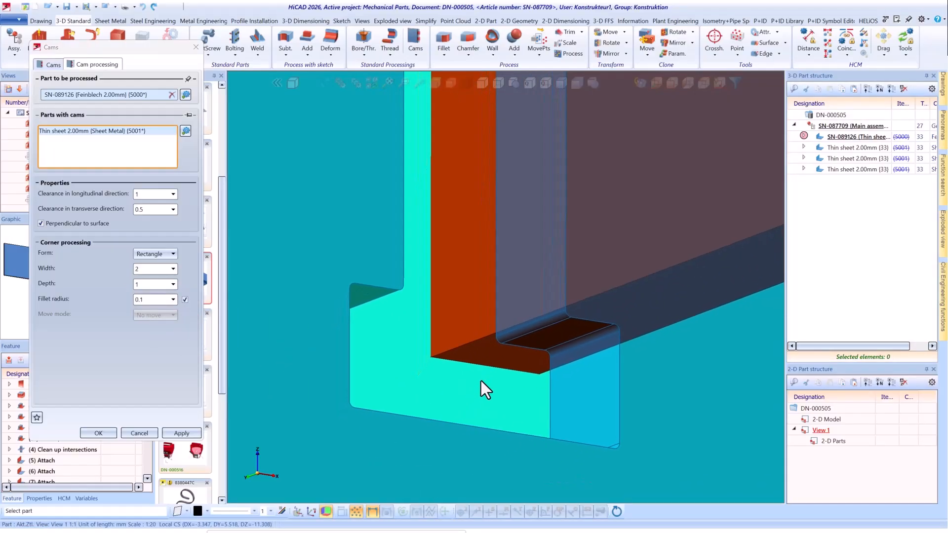
pyautogui.click(154, 299)
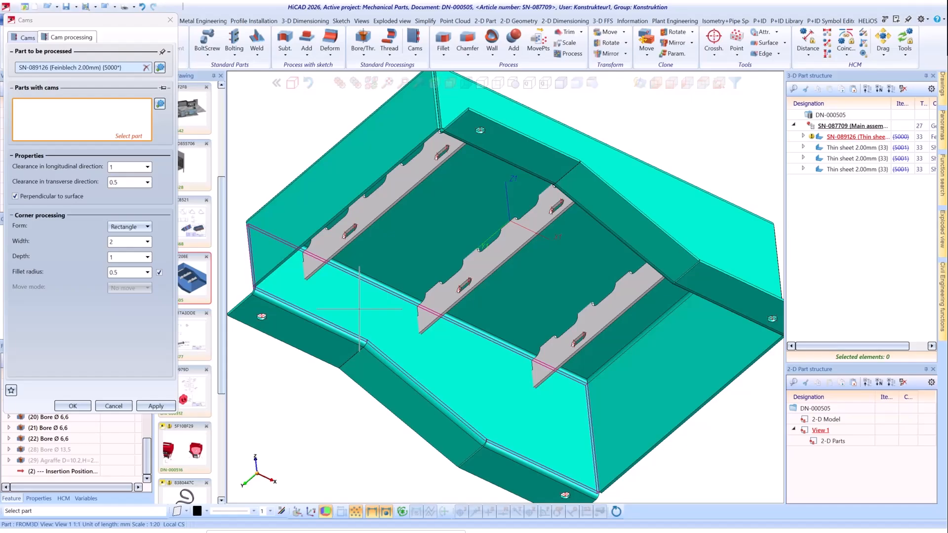
# Select the three thin inner sheets as parts with cams and create their cutouts in the outer sheet.
pyautogui.click(387, 207)
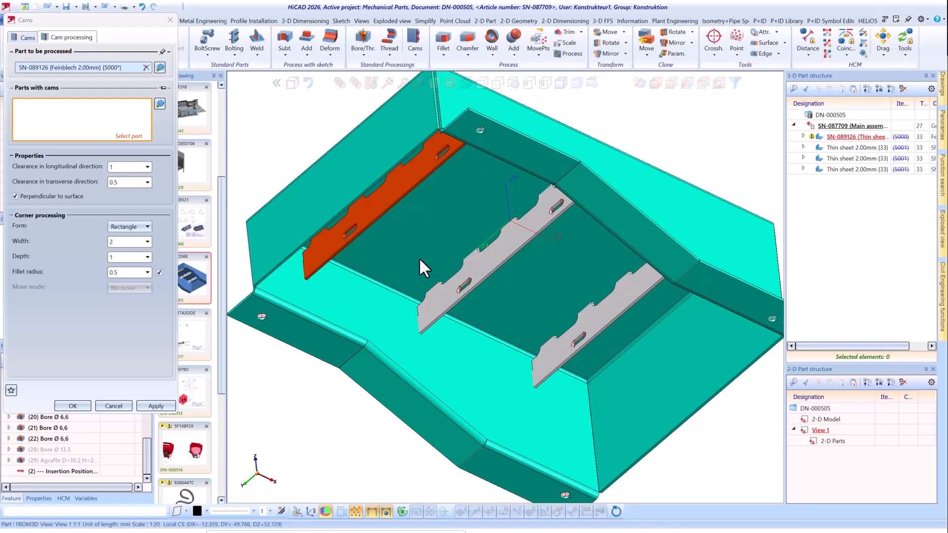
pyautogui.click(513, 220)
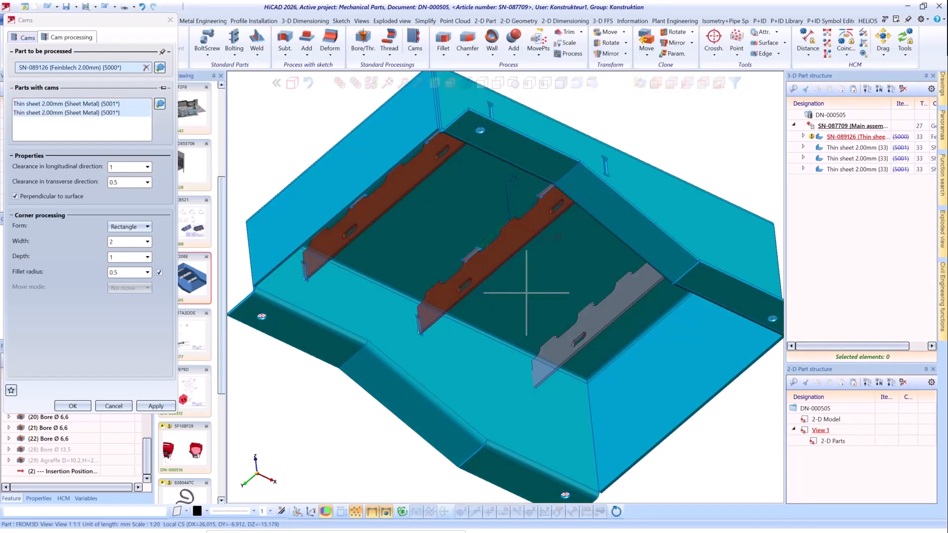
pyautogui.click(588, 323)
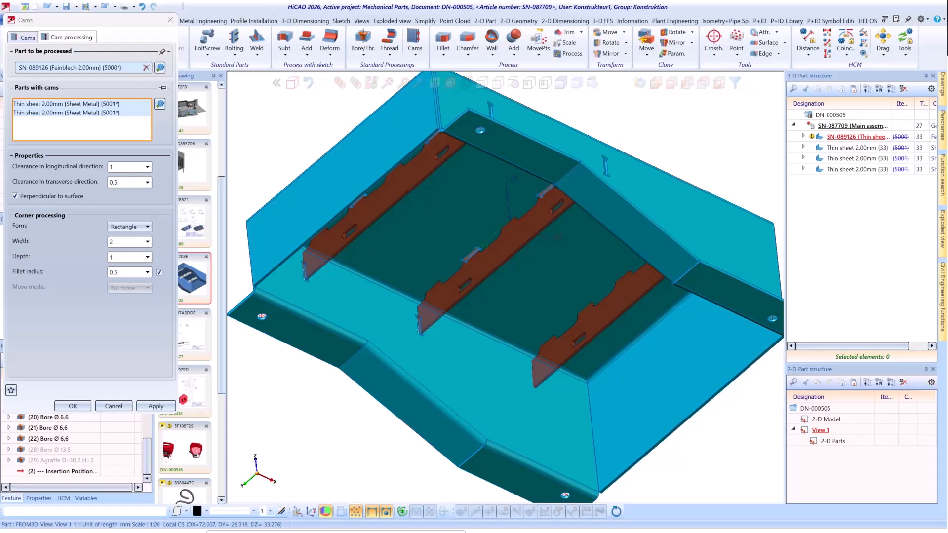
pyautogui.click(76, 408)
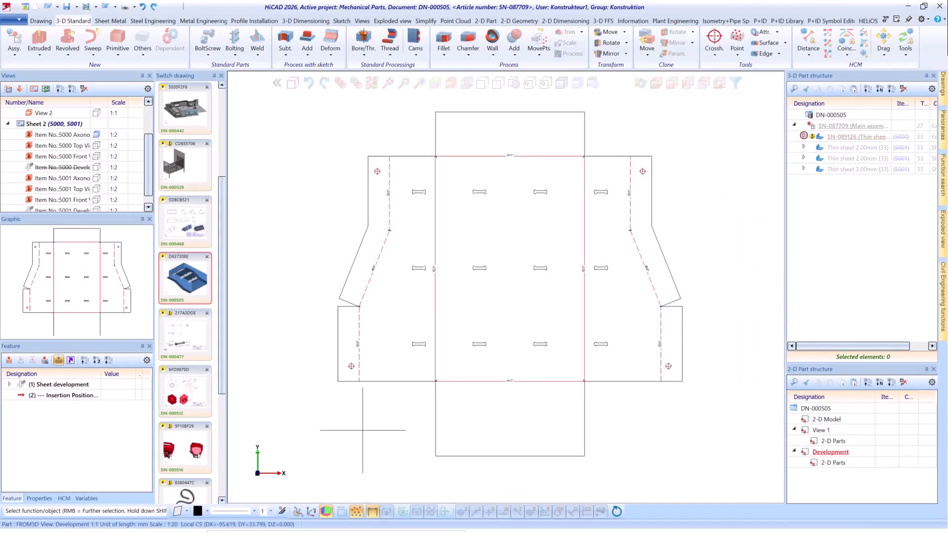
# Start adding cams to the bottom edge of the sheet development and use the catalogue cam shape Anodised tab.
pyautogui.rightClick(459, 306)
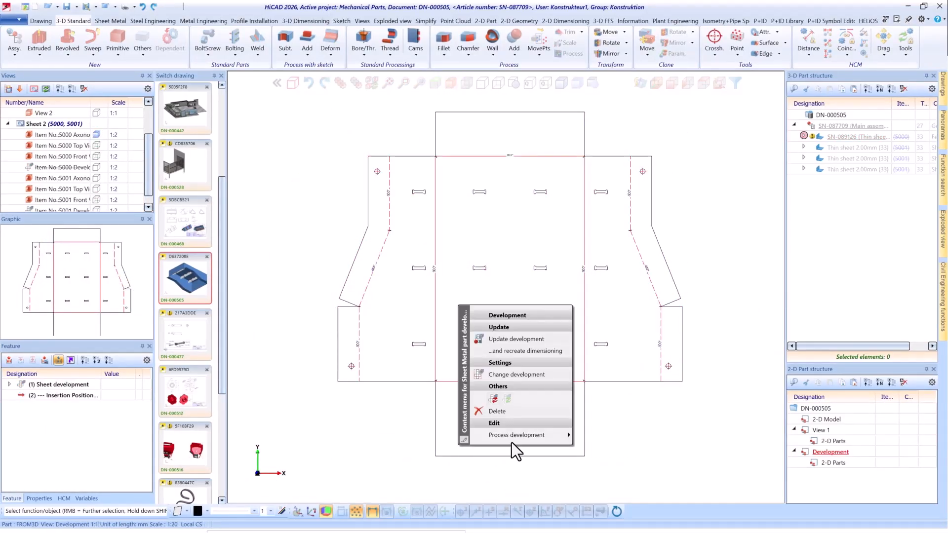
pyautogui.moveTo(555, 437)
pyautogui.click(620, 242)
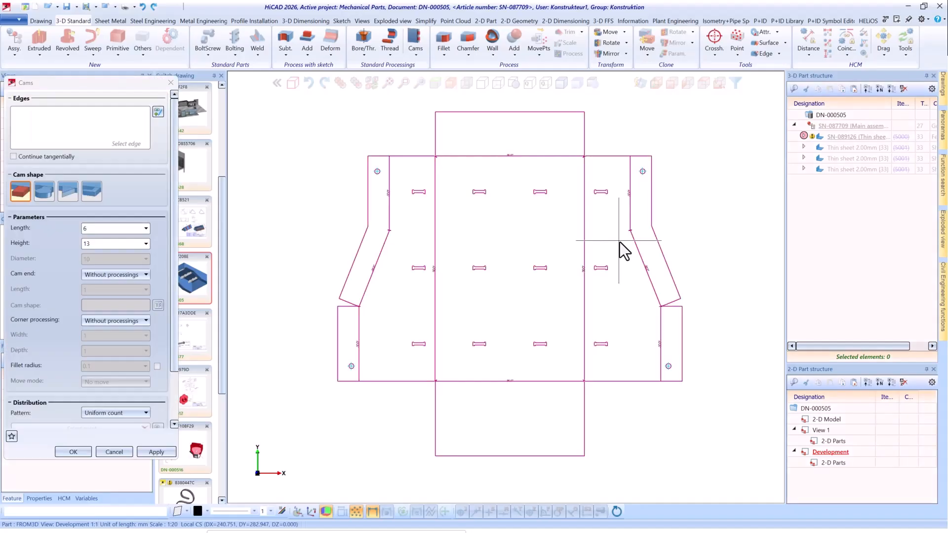
pyautogui.click(449, 455)
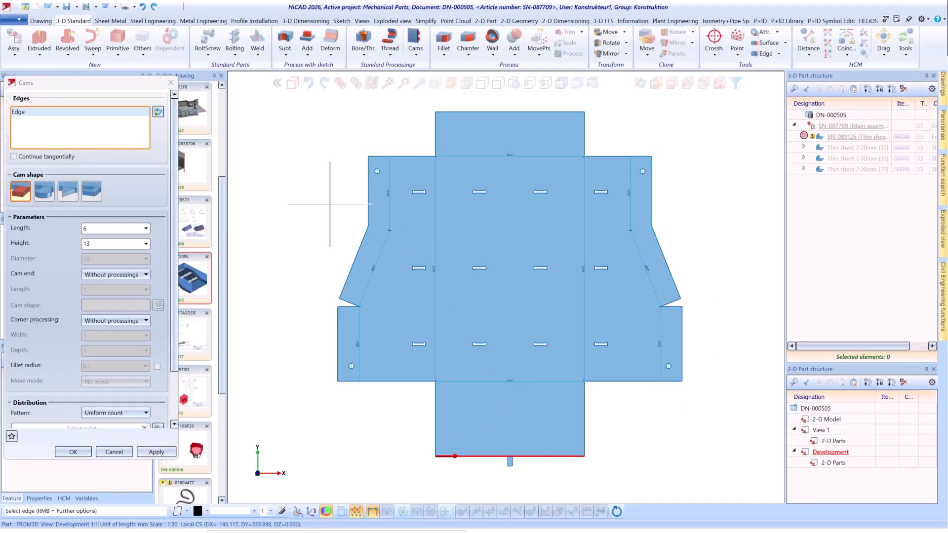
pyautogui.click(96, 196)
pyautogui.scroll(-1, 176, 254)
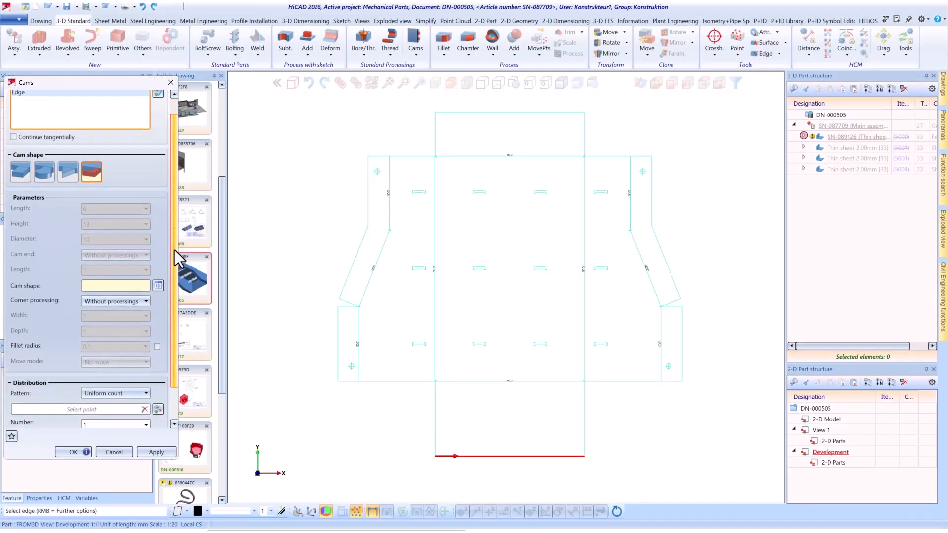
pyautogui.click(159, 246)
pyautogui.click(101, 154)
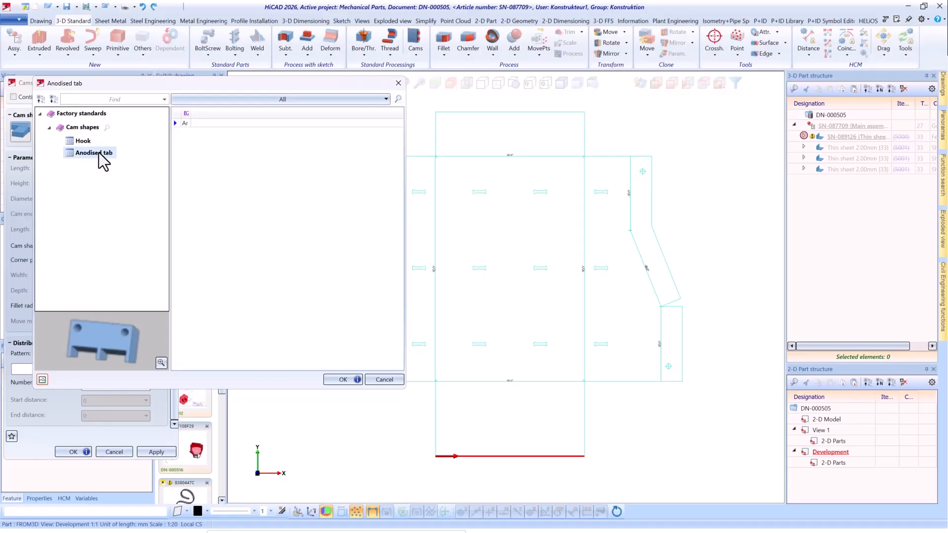
pyautogui.press('Return')
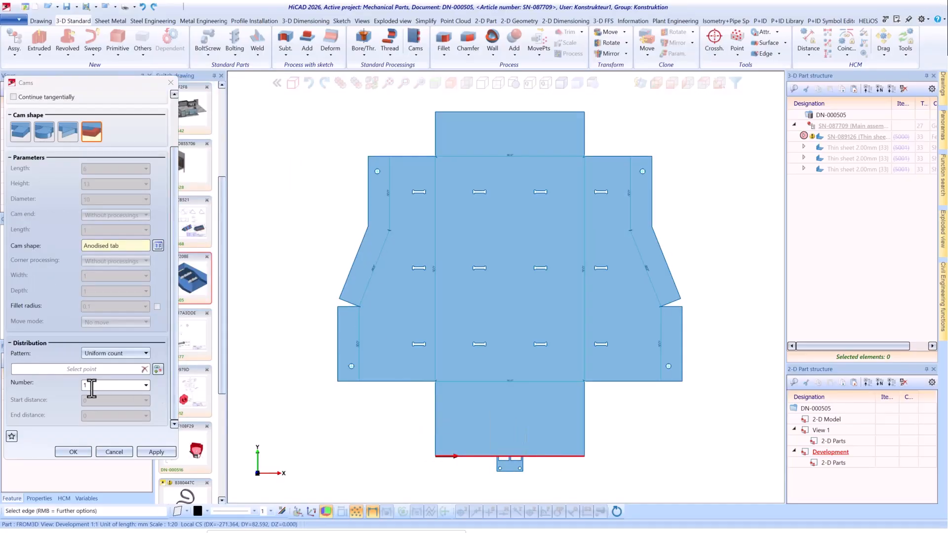
# Distribute 2 cams evenly along the edge with a start distance and end distance of 20, and create them.
pyautogui.doubleClick(92, 388)
pyautogui.write('2')
pyautogui.doubleClick(93, 404)
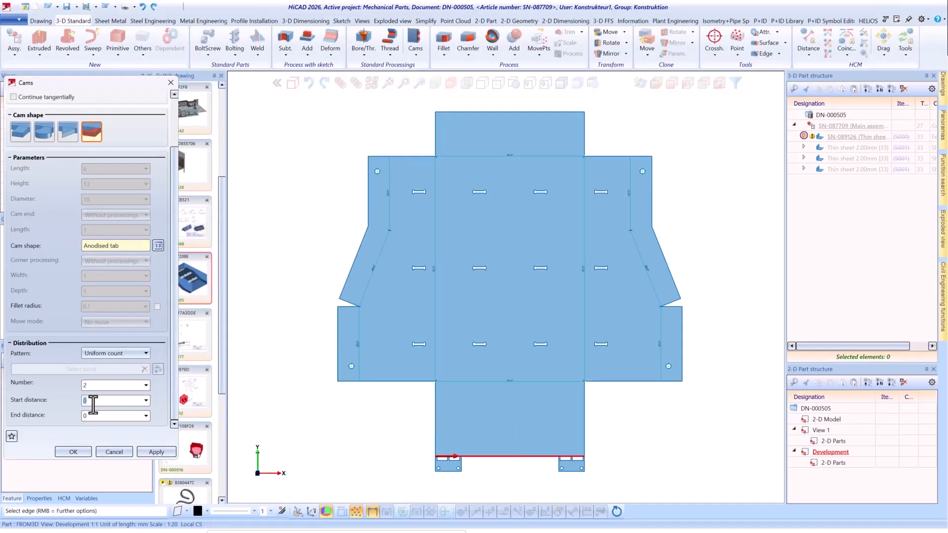
pyautogui.write('20')
pyautogui.press('Tab')
pyautogui.write('20')
pyautogui.press('Tab')
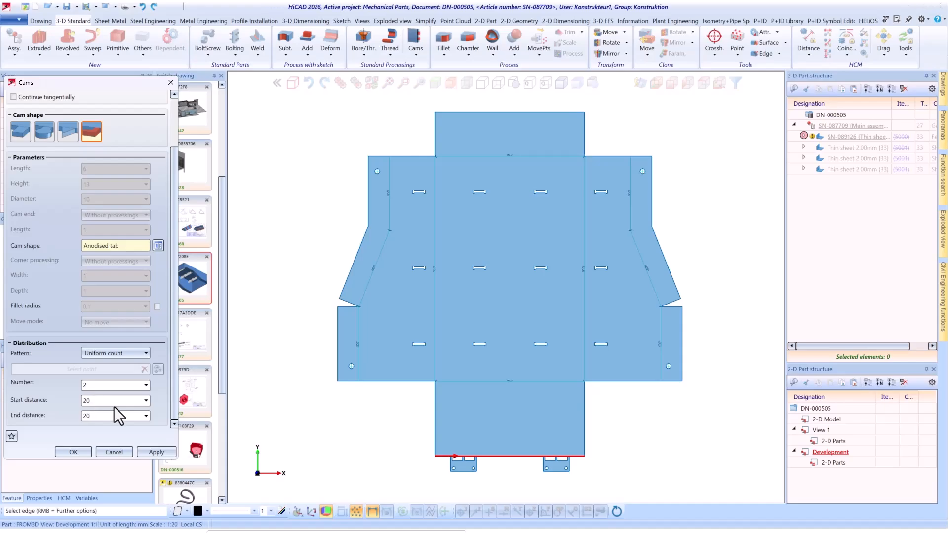
pyautogui.click(73, 452)
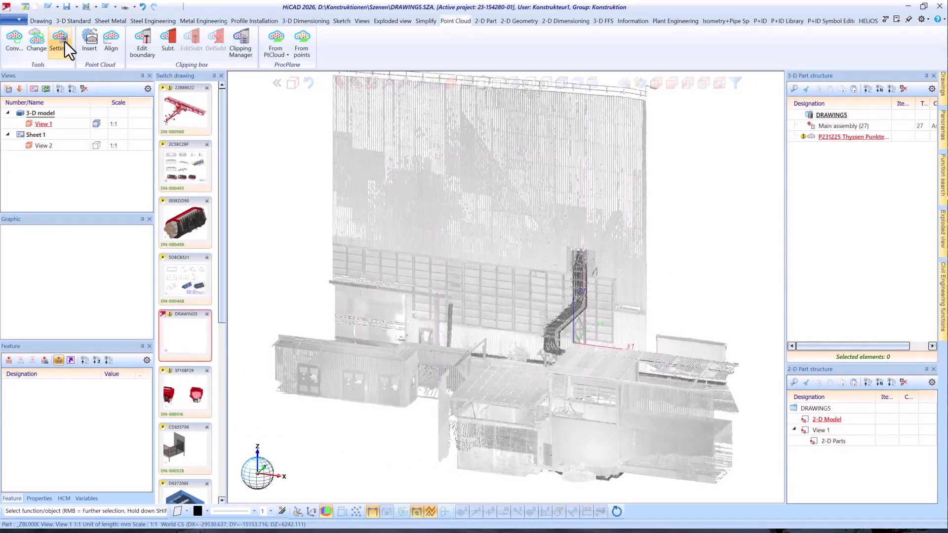
# Set the point cloud's brightness to 0.7 and enable its improved display, comparing the view with and without it.
pyautogui.click(60, 41)
pyautogui.moveTo(75, 51); pyautogui.dragTo(132, 85)
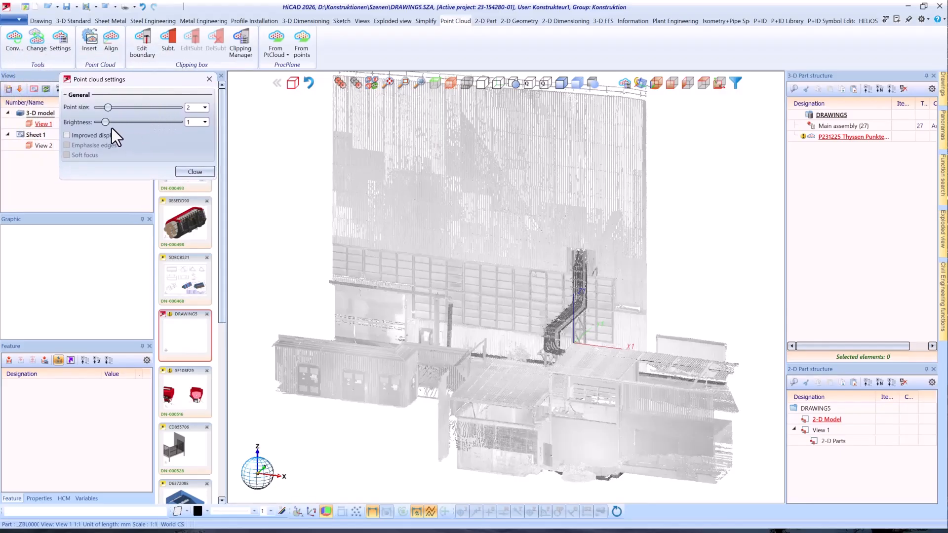
pyautogui.moveTo(107, 124); pyautogui.dragTo(104, 124)
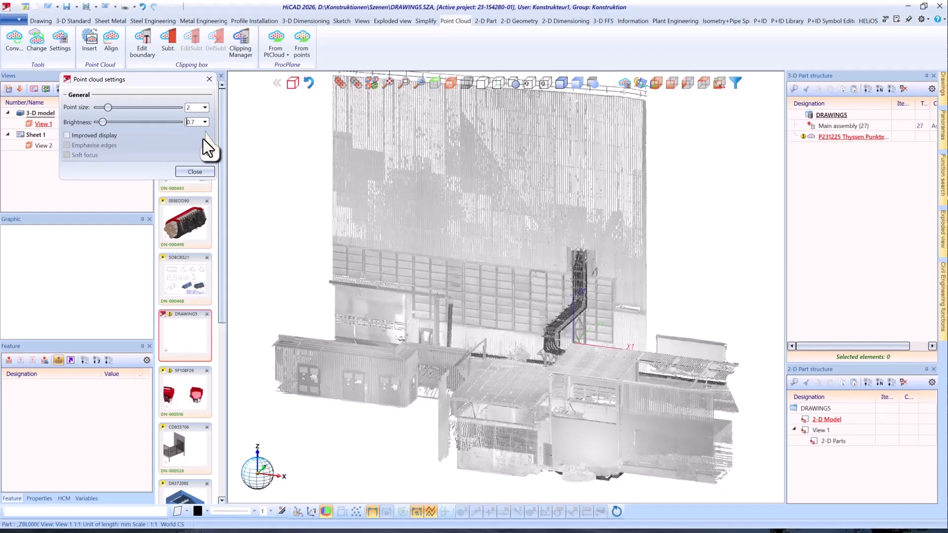
pyautogui.click(67, 135)
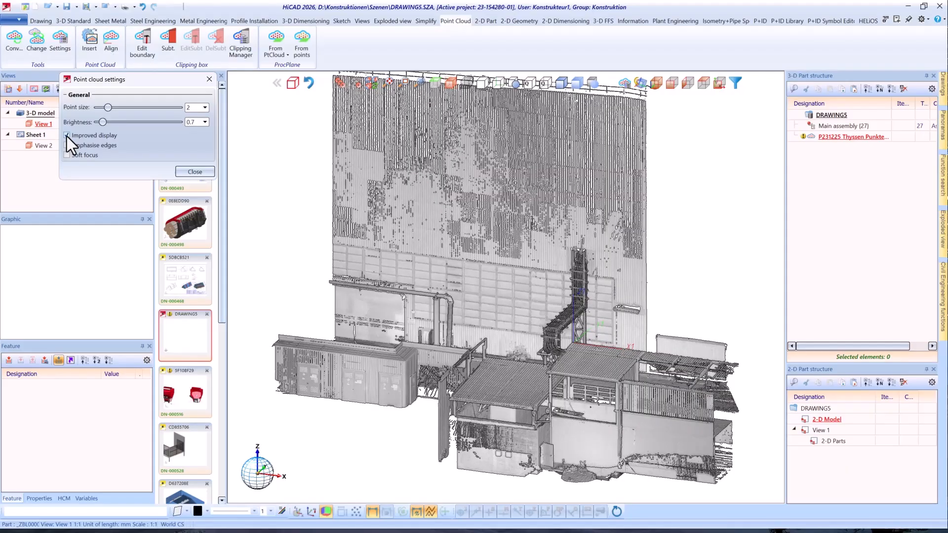
pyautogui.click(66, 136)
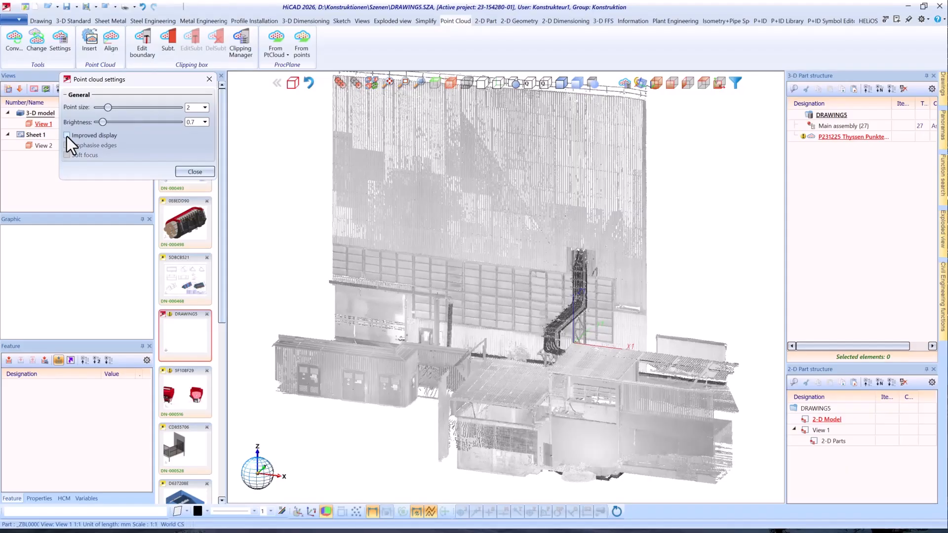
pyautogui.click(66, 136)
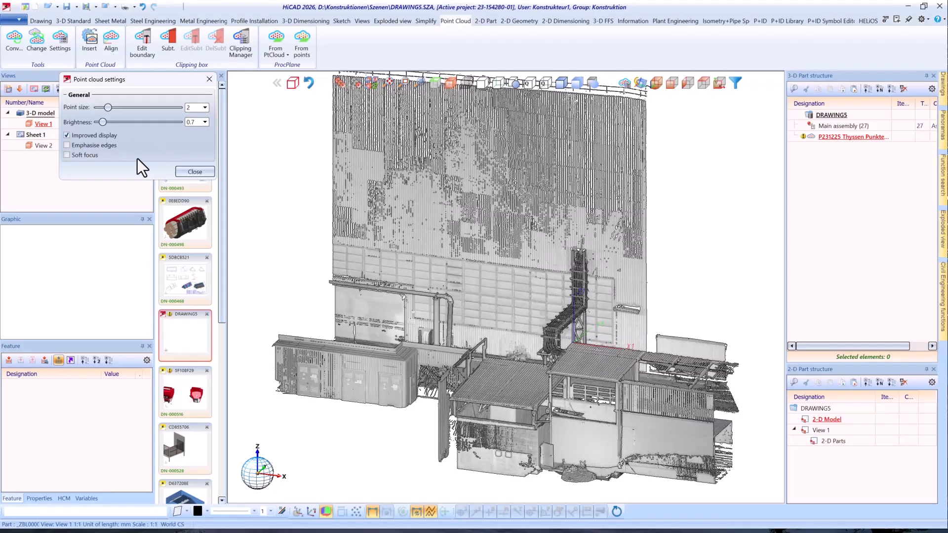
# Try the Emphasise edges and Soft focus options on the point cloud, switching each one off again.
pyautogui.click(66, 145)
pyautogui.click(66, 144)
pyautogui.click(66, 155)
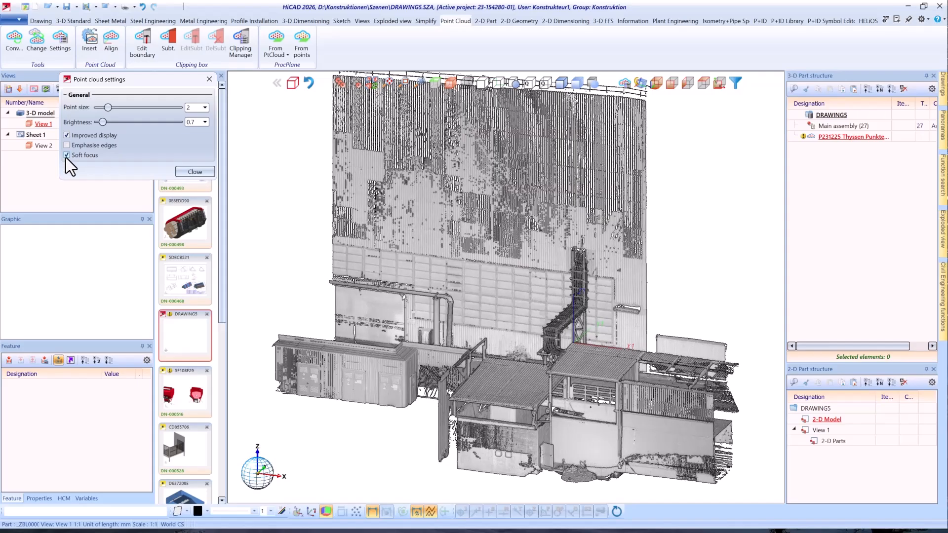
pyautogui.click(67, 155)
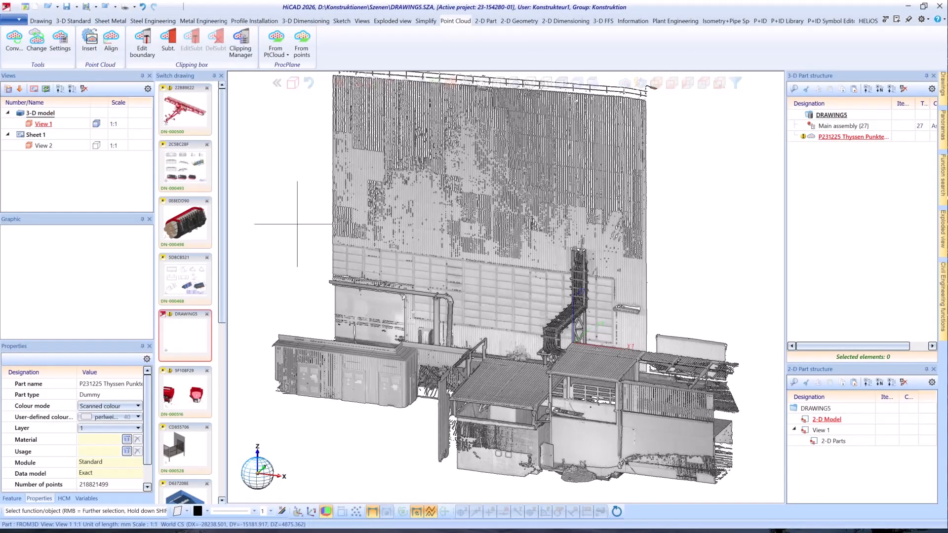
# Switch the point cloud's colour mode to User-defined colour and choose Schwarz.
pyautogui.click(138, 407)
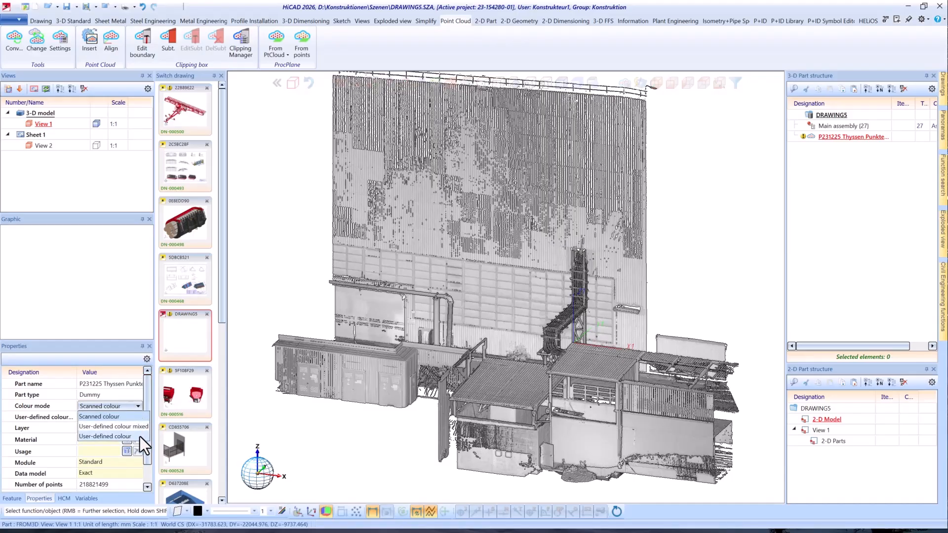
pyautogui.click(143, 435)
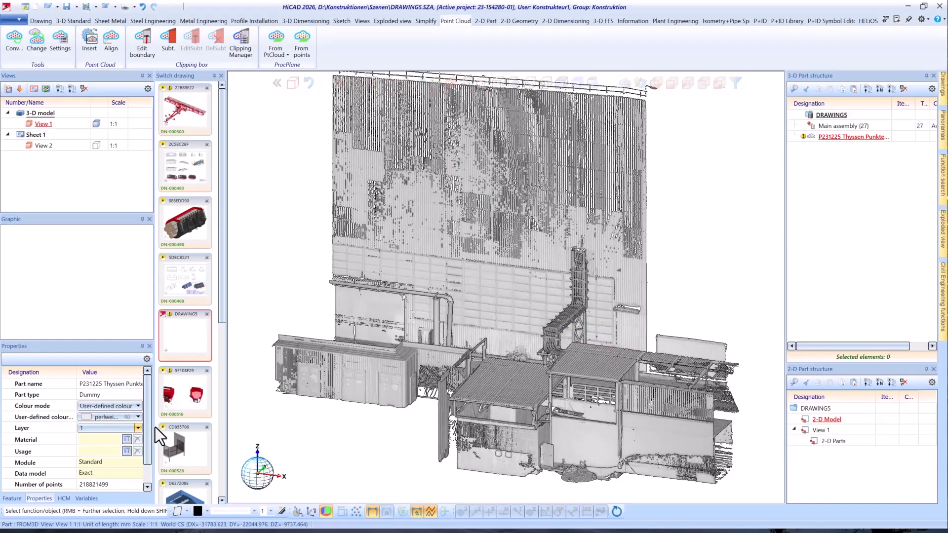
pyautogui.click(138, 417)
pyautogui.scroll(2, 152, 71)
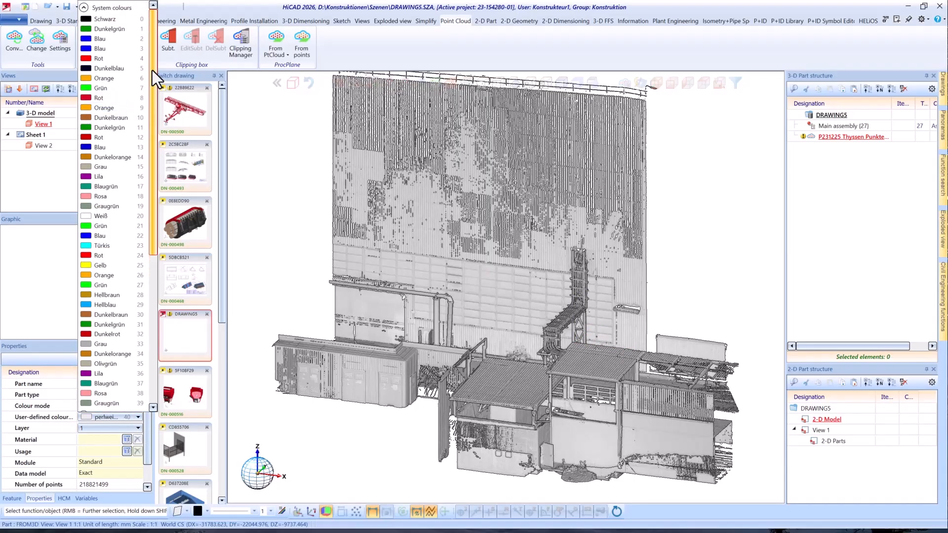
pyautogui.click(109, 20)
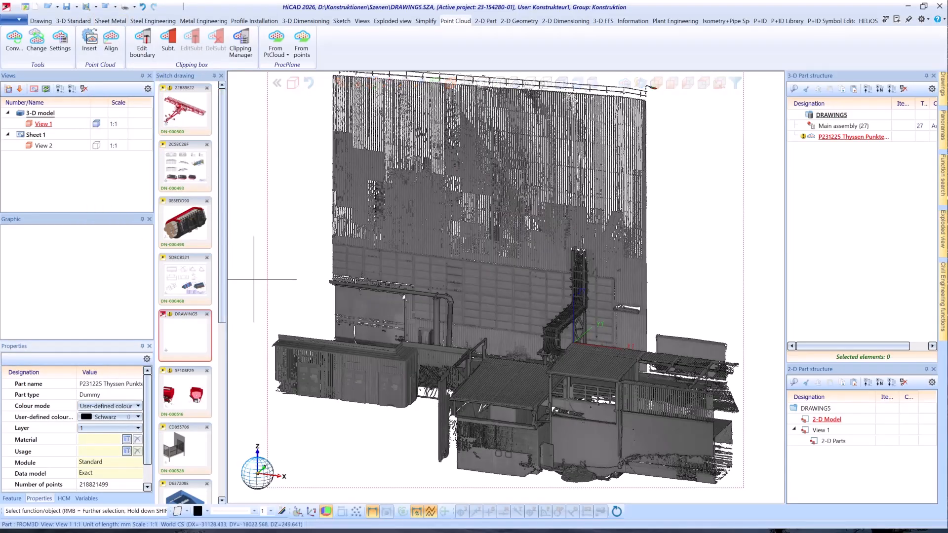
# Change the point cloud's user-defined colour to Dunkelgrün, then return the colour mode to Scanned colour.
pyautogui.click(137, 417)
pyautogui.click(139, 32)
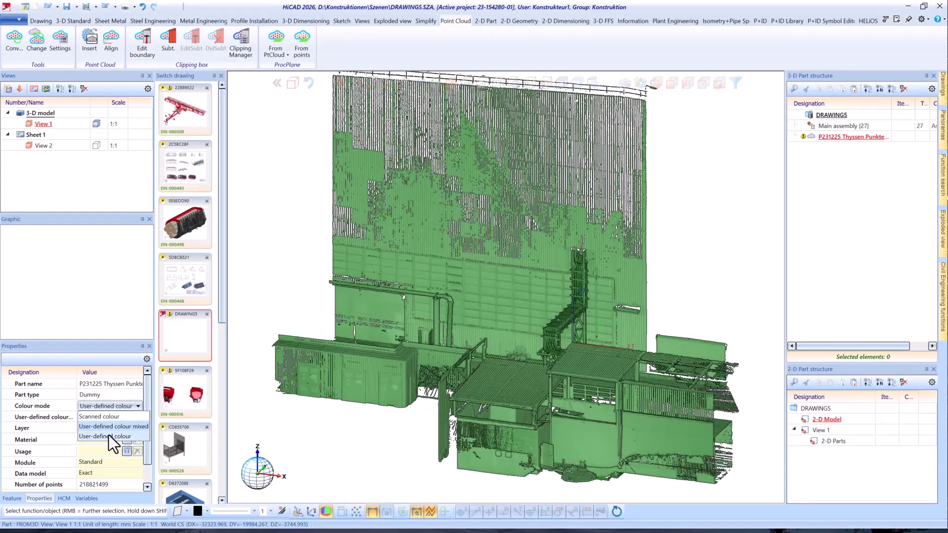
pyautogui.click(108, 436)
pyautogui.click(138, 406)
pyautogui.click(137, 417)
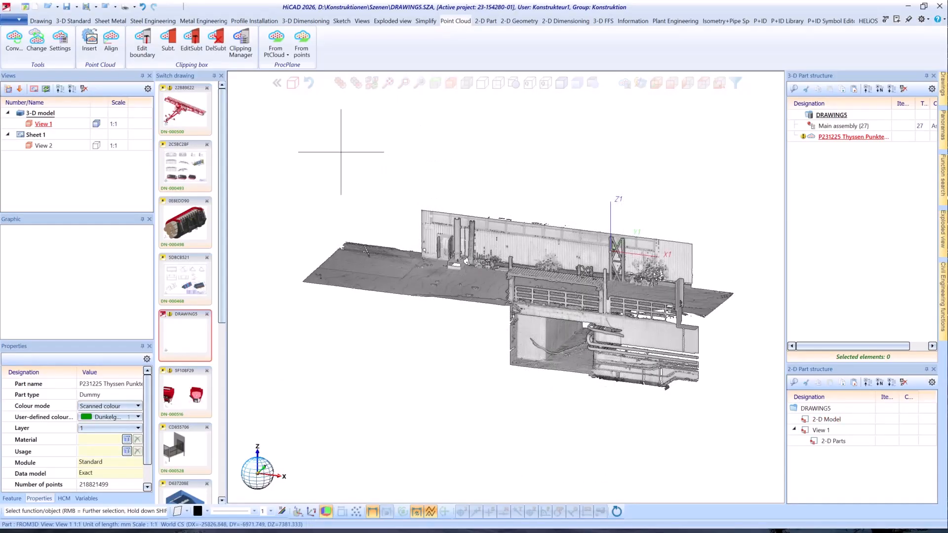
# Edit the point cloud's clipping boundary and reset the clipping.
pyautogui.click(147, 43)
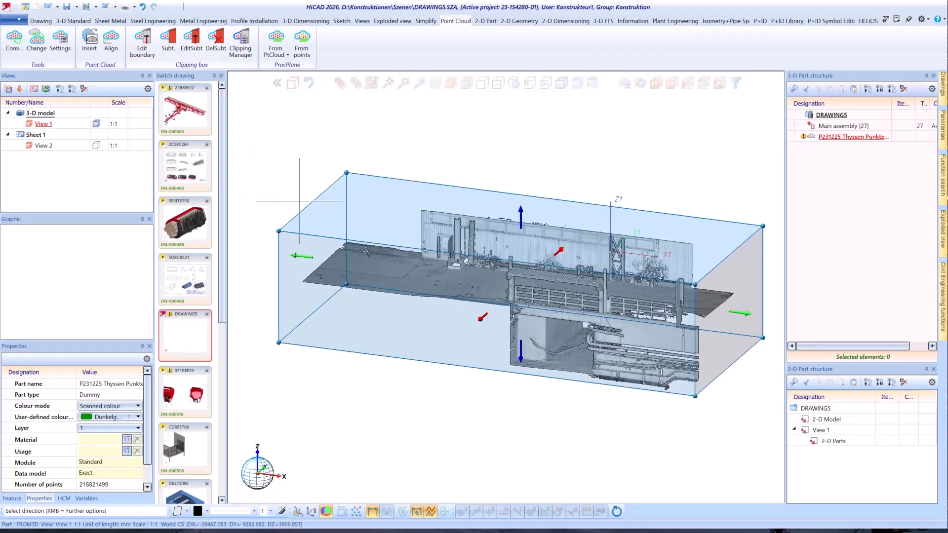
pyautogui.rightClick(382, 202)
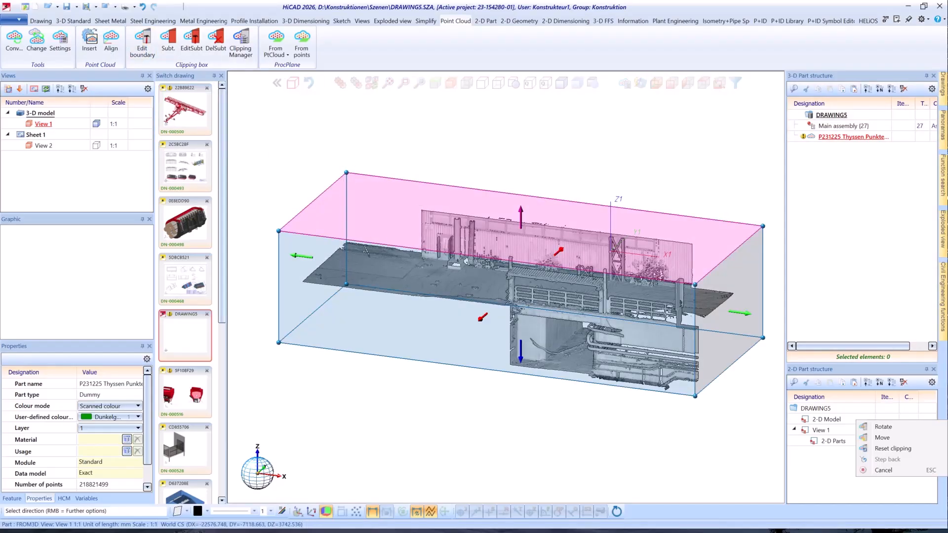
pyautogui.click(904, 450)
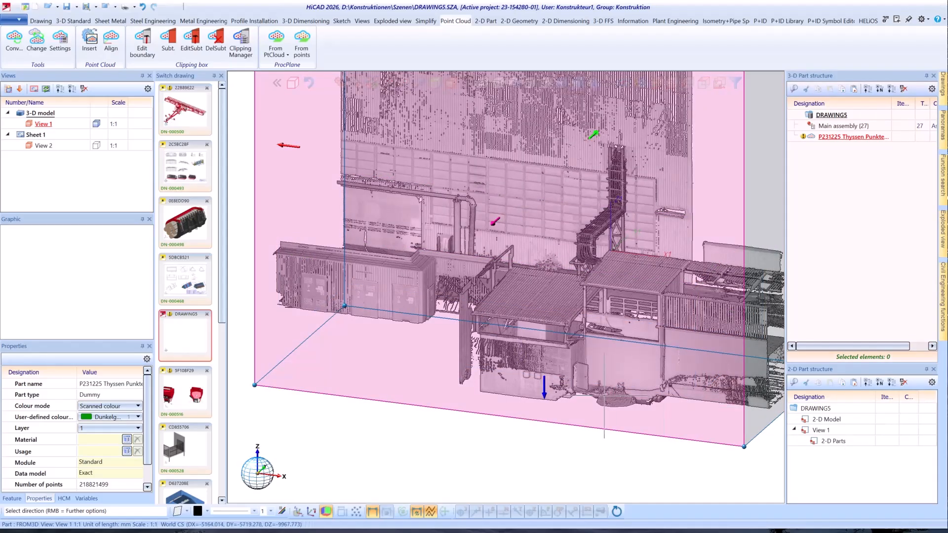
pyautogui.scroll(-3, 605, 396)
pyautogui.scroll(-1, 605, 396)
pyautogui.scroll(1, 739, 326)
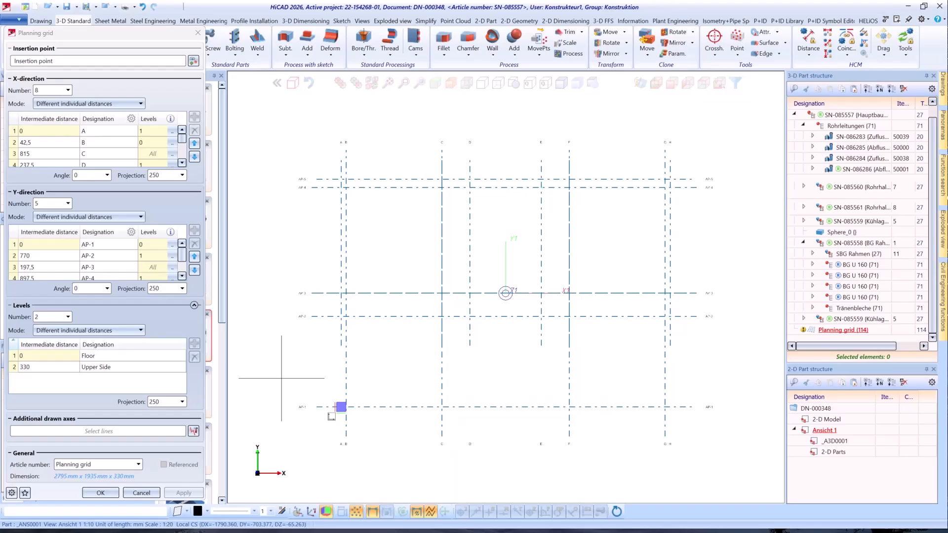
# Draw two slanted lines that spread apart upwards across the planning grid's full height as additional drawn axes.
pyautogui.click(192, 432)
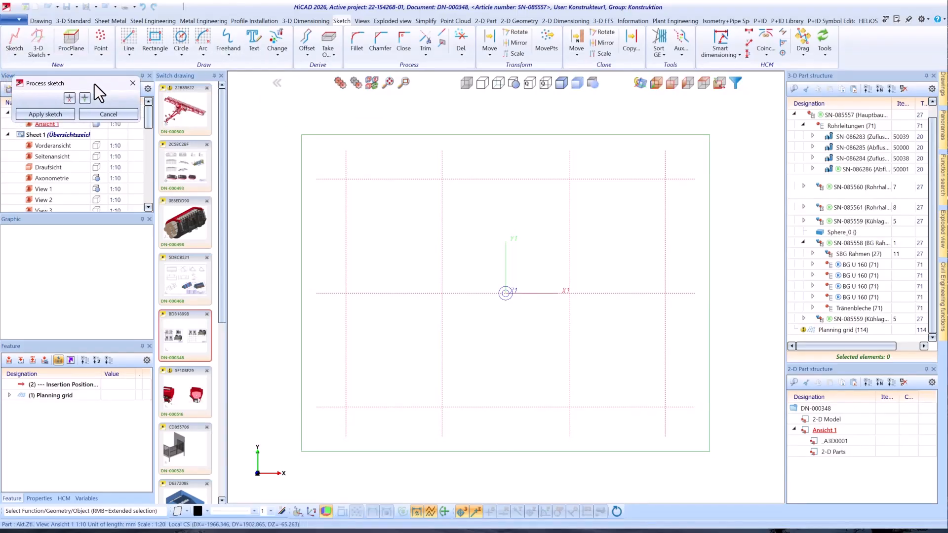
pyautogui.click(127, 36)
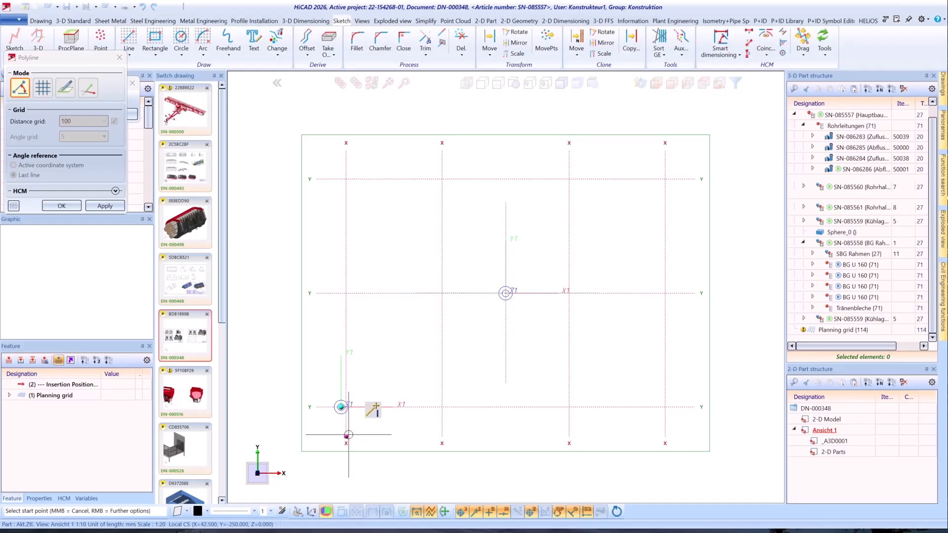
pyautogui.click(394, 437)
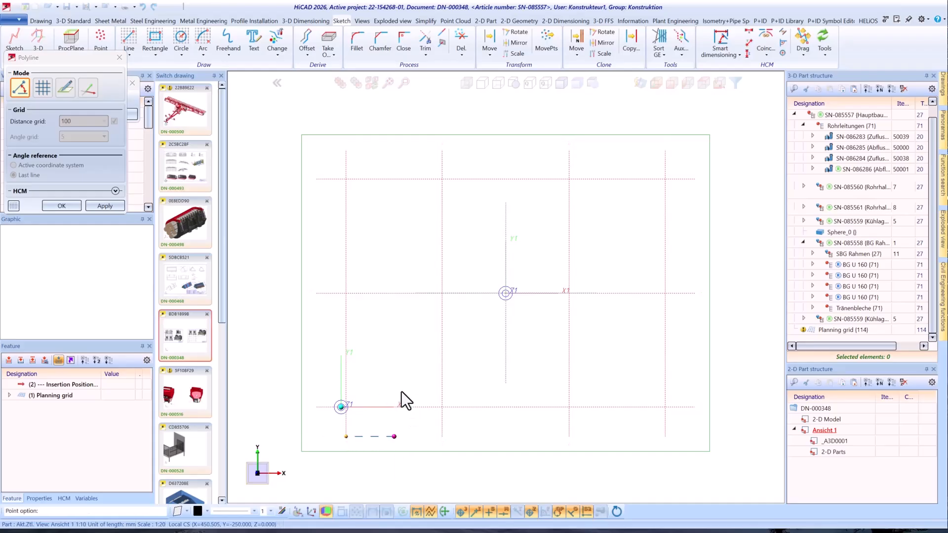
pyautogui.click(367, 132)
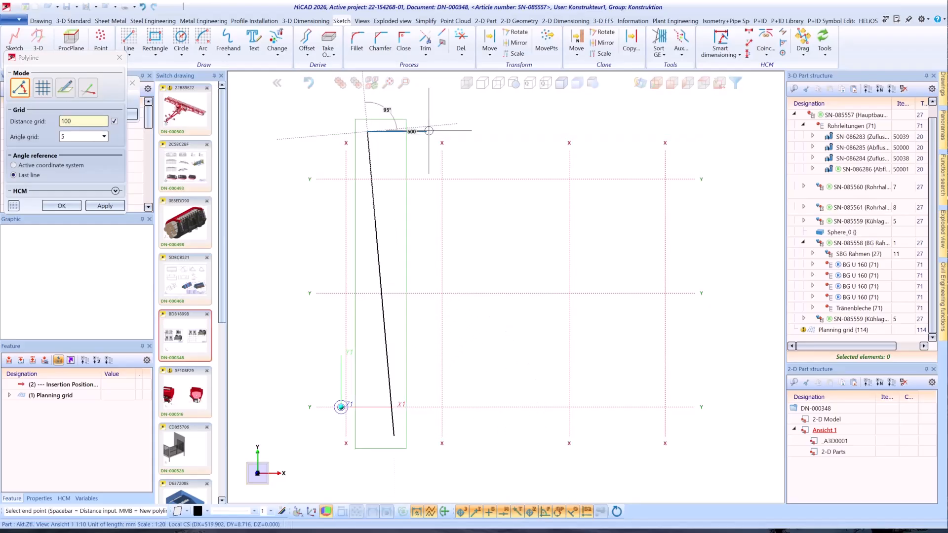
pyautogui.click(618, 436)
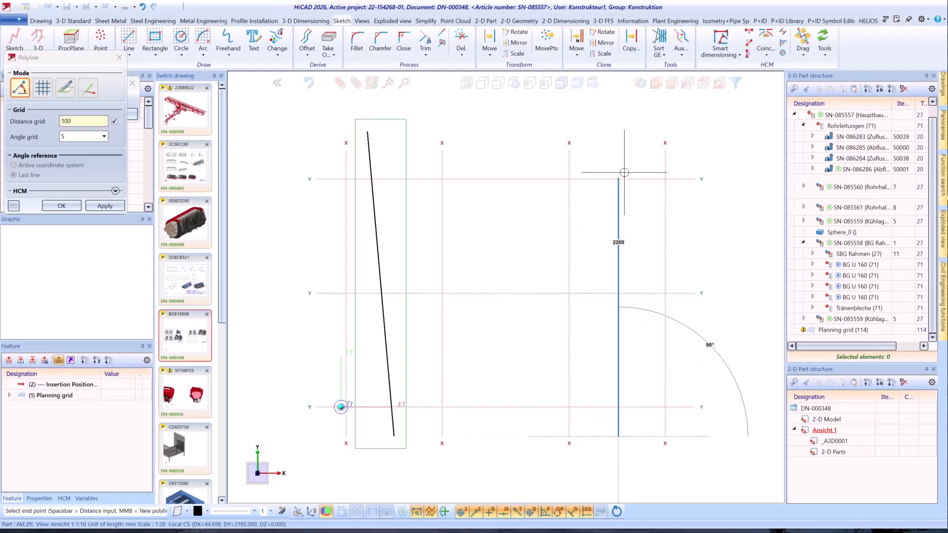
pyautogui.click(644, 132)
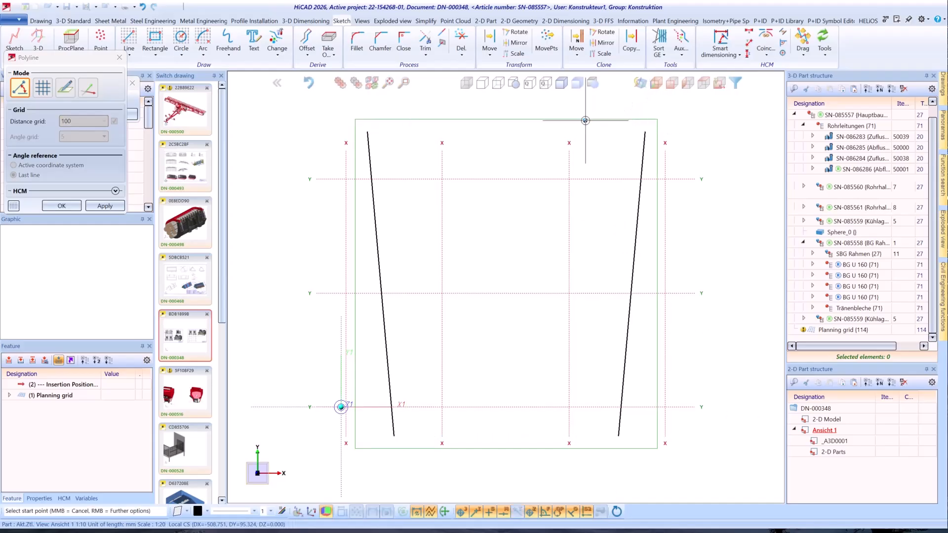
# Dimension the distance between the rightmost vertical grid axis and the lower end of the right slanted line.
pyautogui.middleClick(531, 120)
pyautogui.click(723, 39)
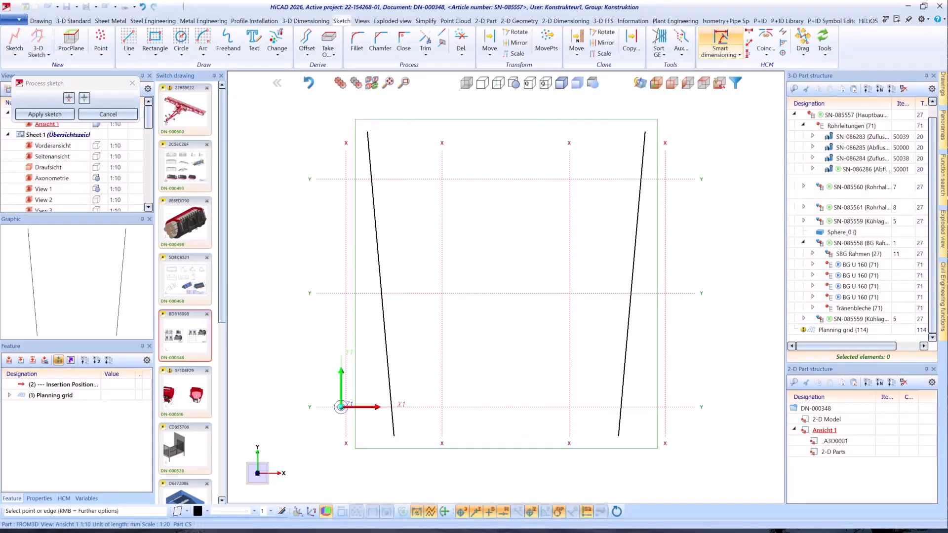
pyautogui.click(666, 423)
pyautogui.click(618, 436)
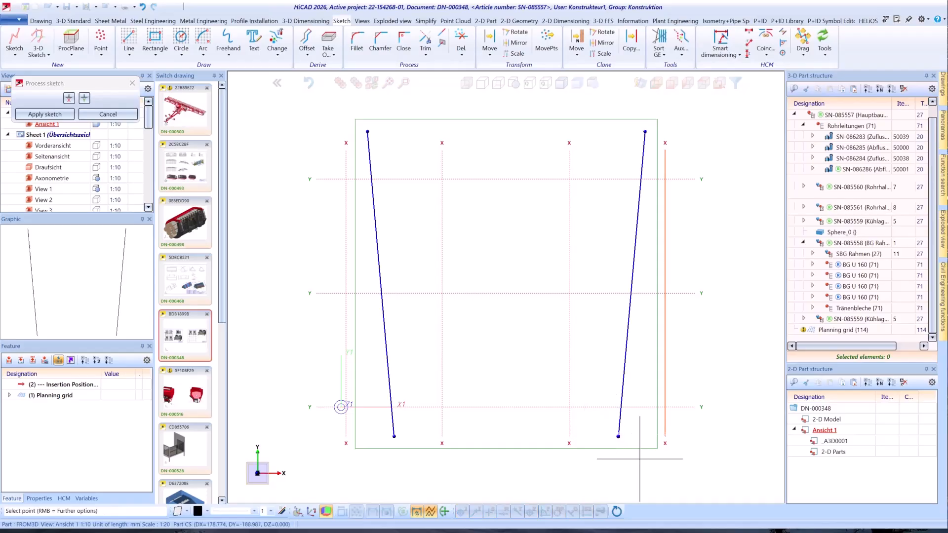
pyautogui.click(663, 467)
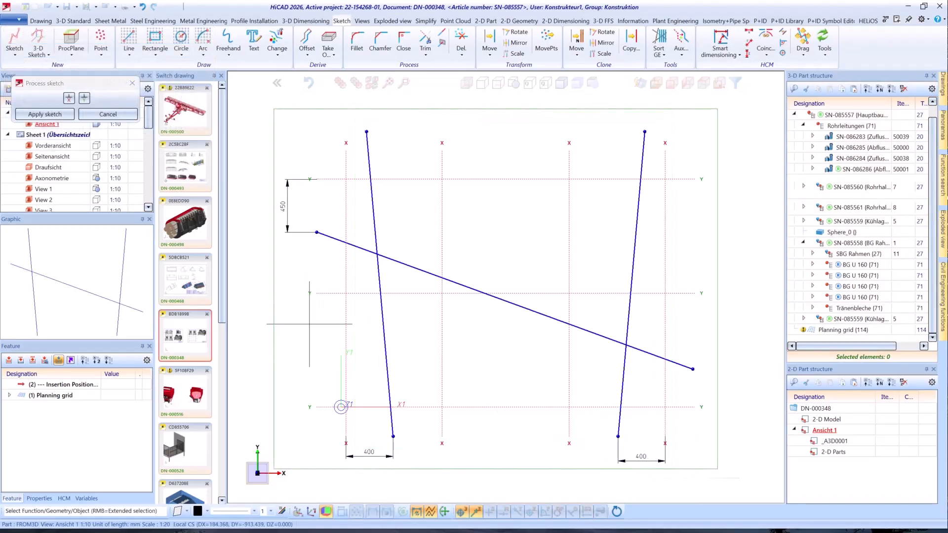
# Assign the two steep slanted lines as X-direction axes and the long slanted line crossing them as a Y-direction axis.
pyautogui.click(70, 98)
pyautogui.click(368, 144)
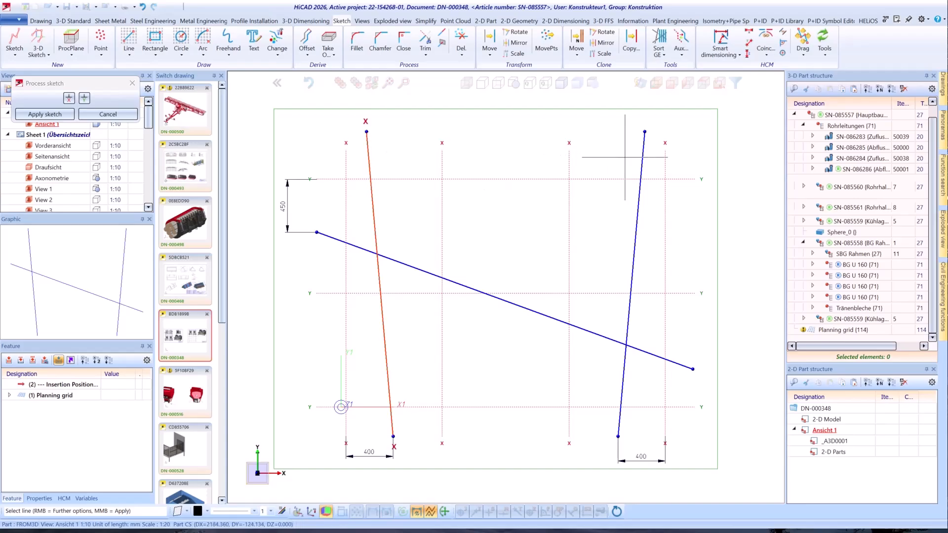
pyautogui.click(648, 153)
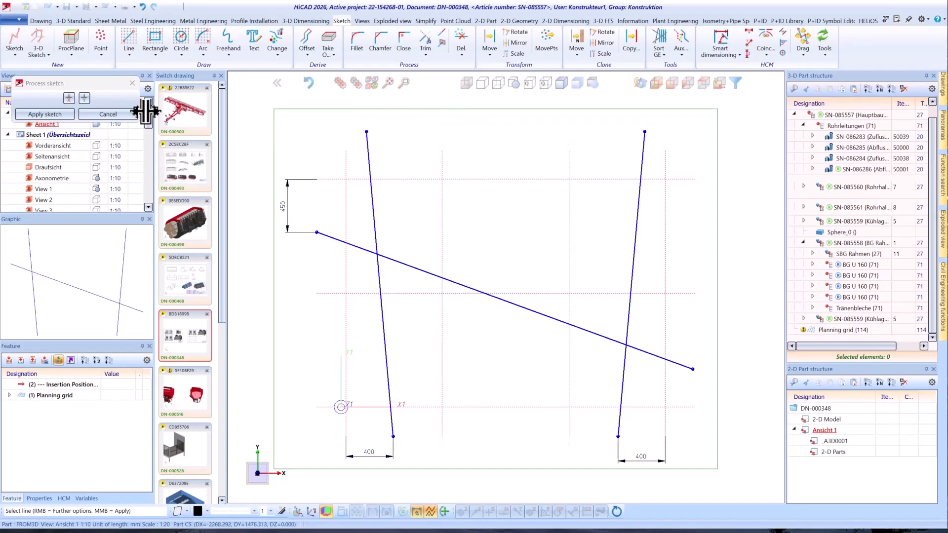
pyautogui.click(84, 98)
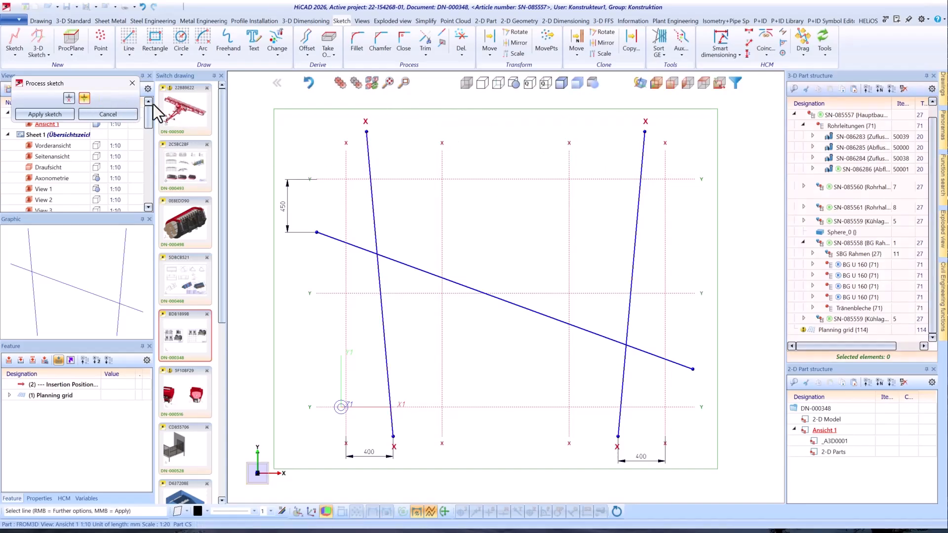
pyautogui.click(398, 262)
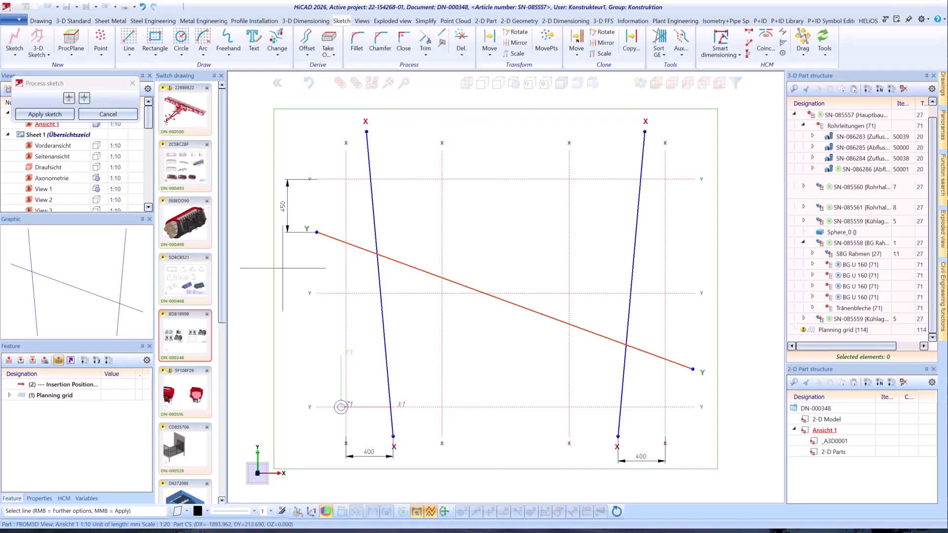
# Apply the axis sketch to the planning grid and confirm the grid with its additional drawn axes.
pyautogui.click(45, 114)
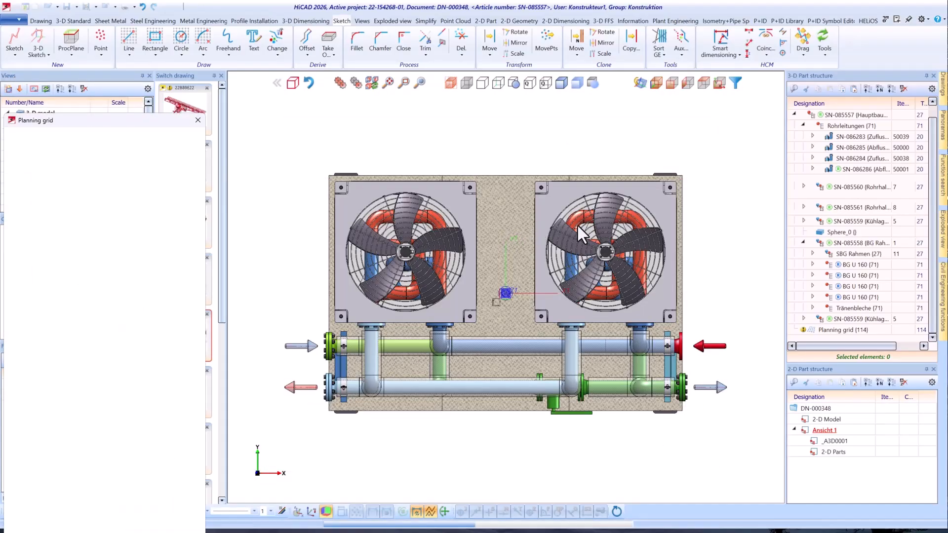
pyautogui.moveTo(141, 120)
pyautogui.mouseDown()
pyautogui.moveTo(171, 96)
pyautogui.moveTo(167, 30)
pyautogui.mouseUp()
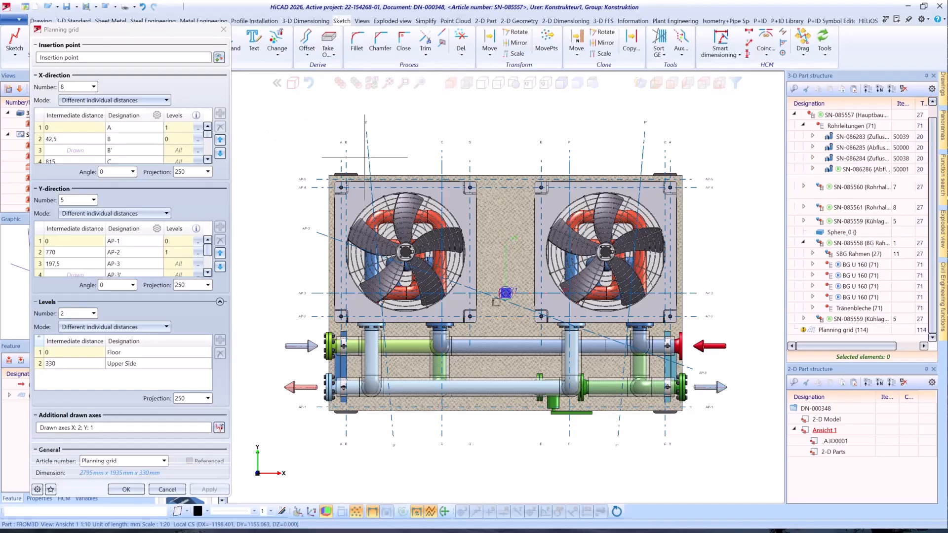
pyautogui.scroll(5, 365, 157)
pyautogui.press('Return')
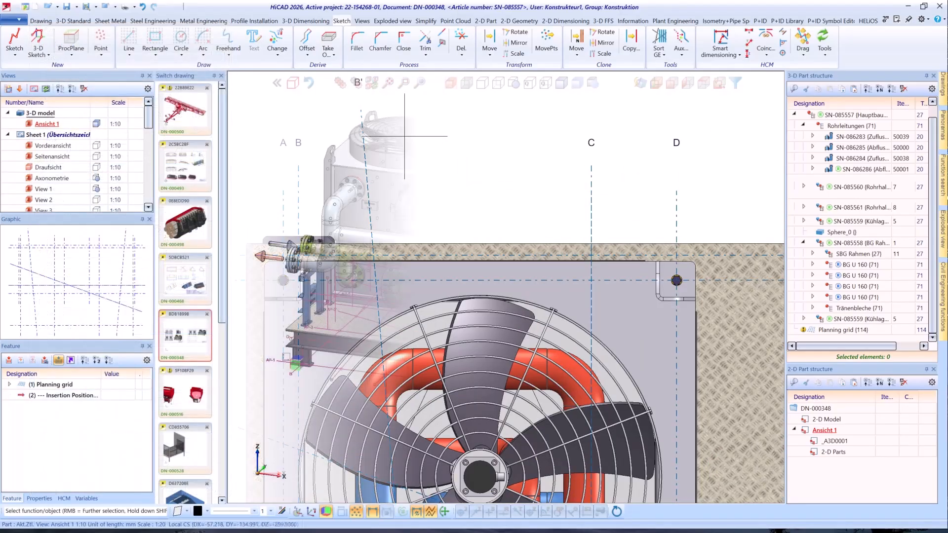
pyautogui.scroll(-5, 405, 135)
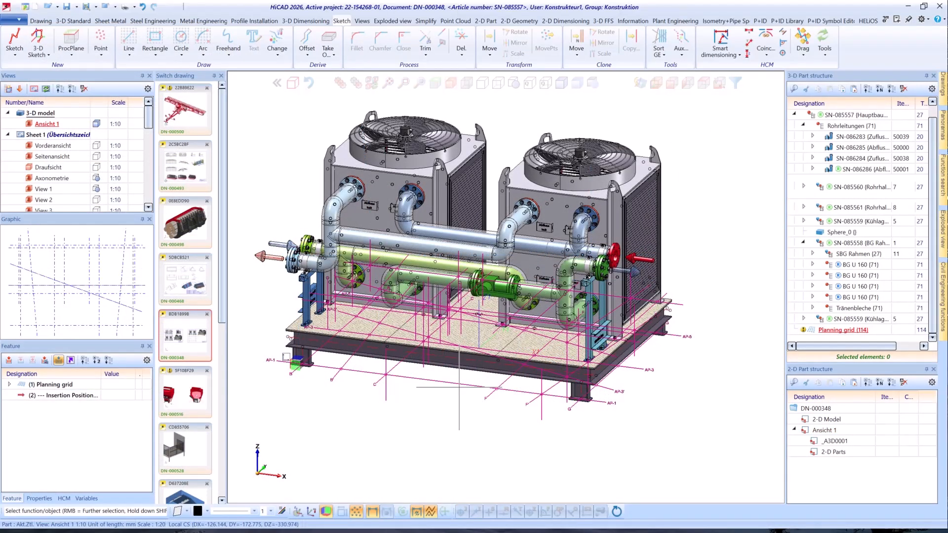
pyautogui.rightClick(460, 389)
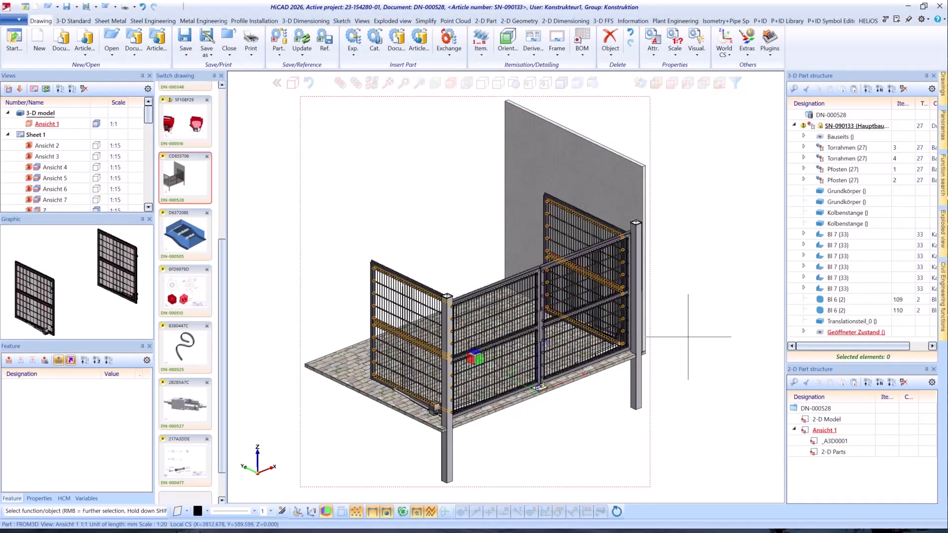
# Move the Geöffneter Zustand assembly out of the main assembly to the top level of drawing DN-000528 and collapse the main assembly.
pyautogui.moveTo(848, 336); pyautogui.dragTo(839, 114)
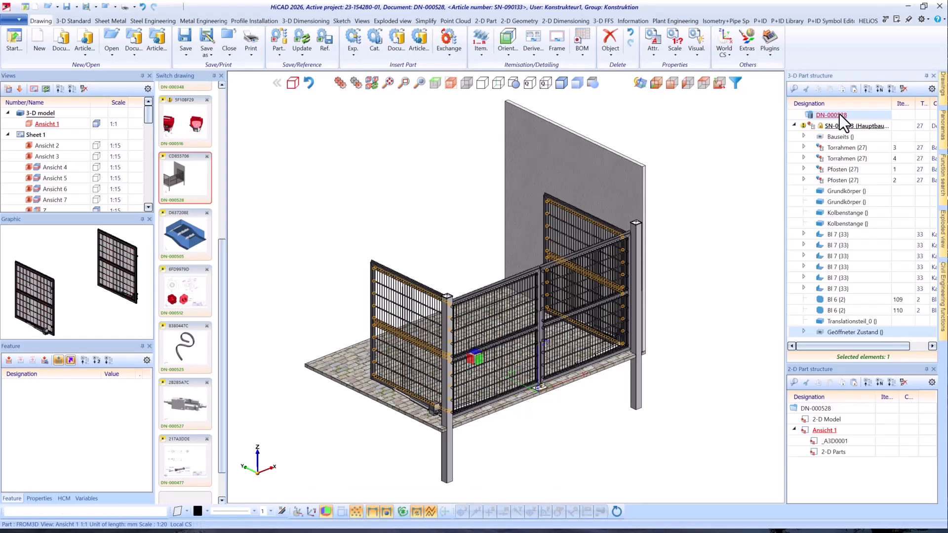
pyautogui.click(795, 126)
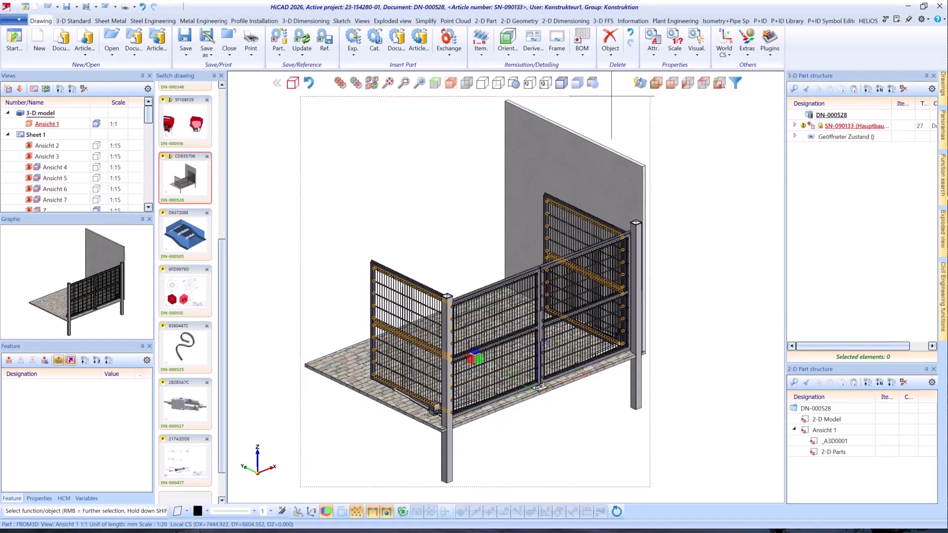
# Open the bill of materials settings for the gate drawing.
pyautogui.click(585, 35)
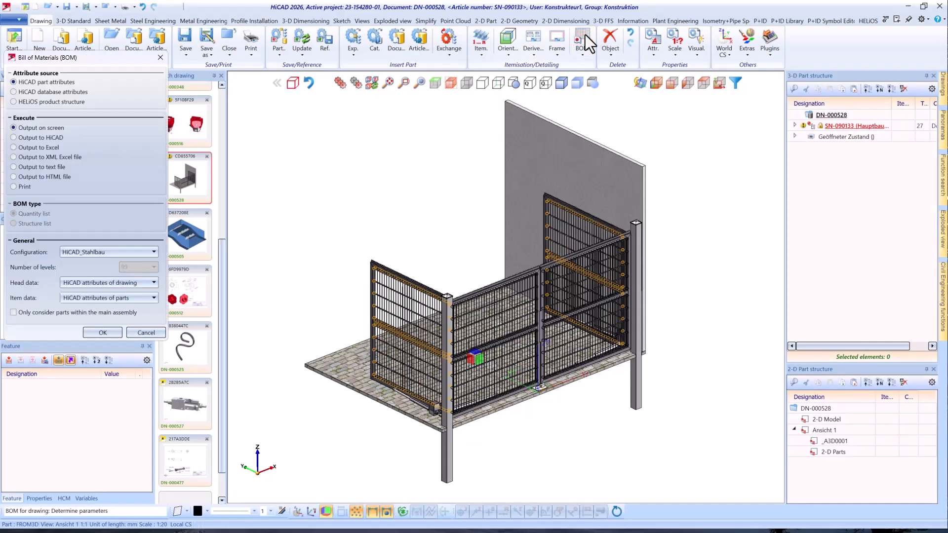